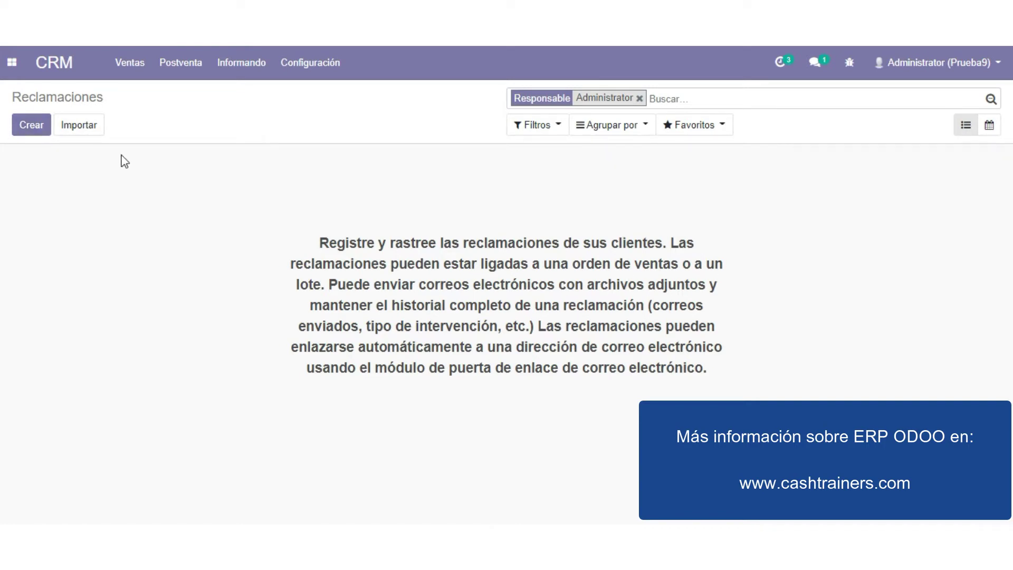
- Create a new claim with the subject "Reclamación 1"
{"action": "left_click", "coordinate": [33, 131]}
{"action": "scroll", "coordinate": [81, 168], "scroll_direction": "down", "scroll_amount": 5}
{"action": "scroll", "coordinate": [351, 226], "scroll_direction": "up", "scroll_amount": 5}
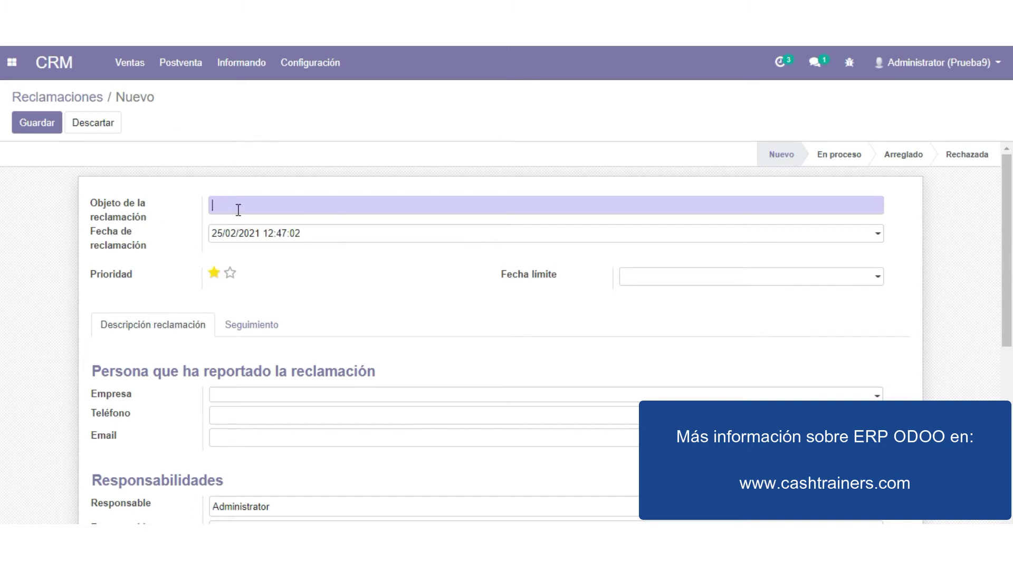
{"action": "type", "text": "Reclamación 1"}
{"action": "key", "text": "Tab"}
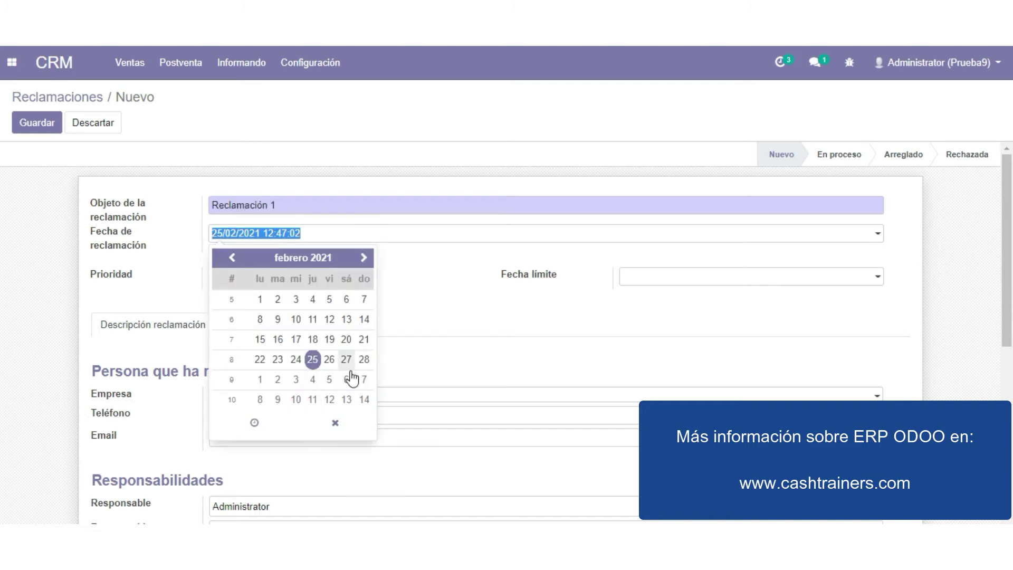
{"action": "left_click", "coordinate": [518, 305]}
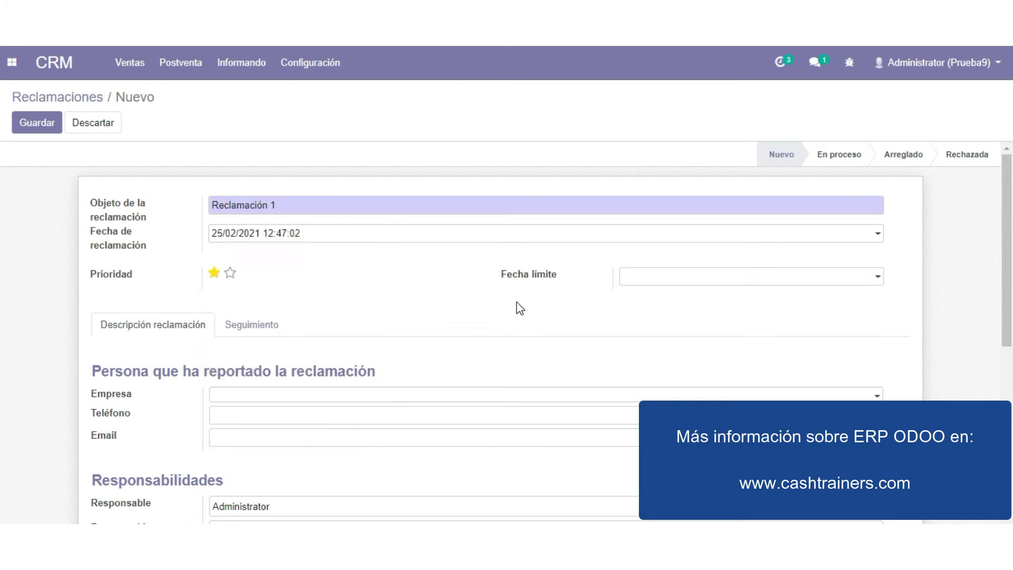
- Set the claim's deadline (Fecha límite) to 26/02/2021 and its priority to two stars
{"action": "left_click", "coordinate": [677, 288]}
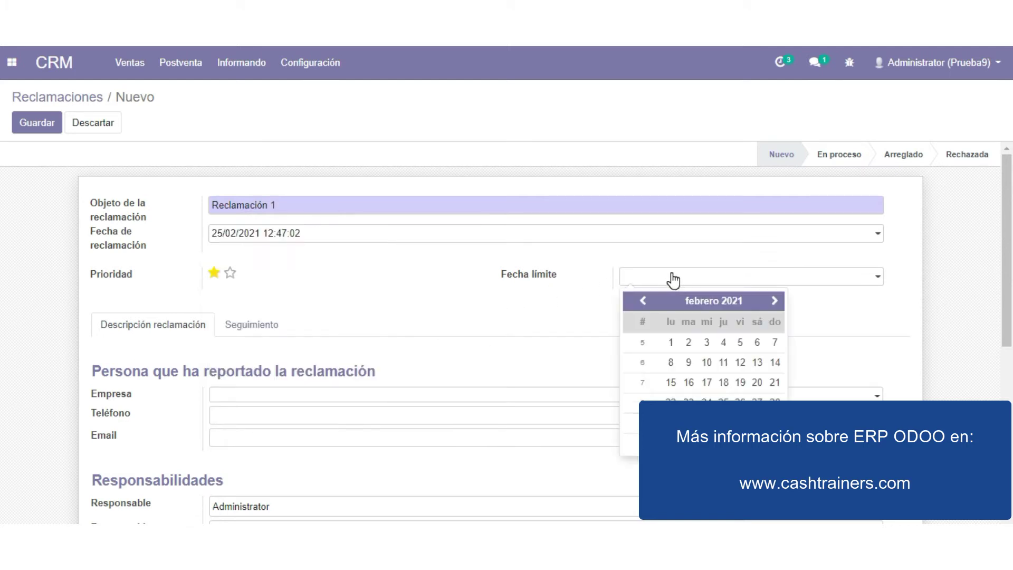
{"action": "left_click", "coordinate": [741, 402]}
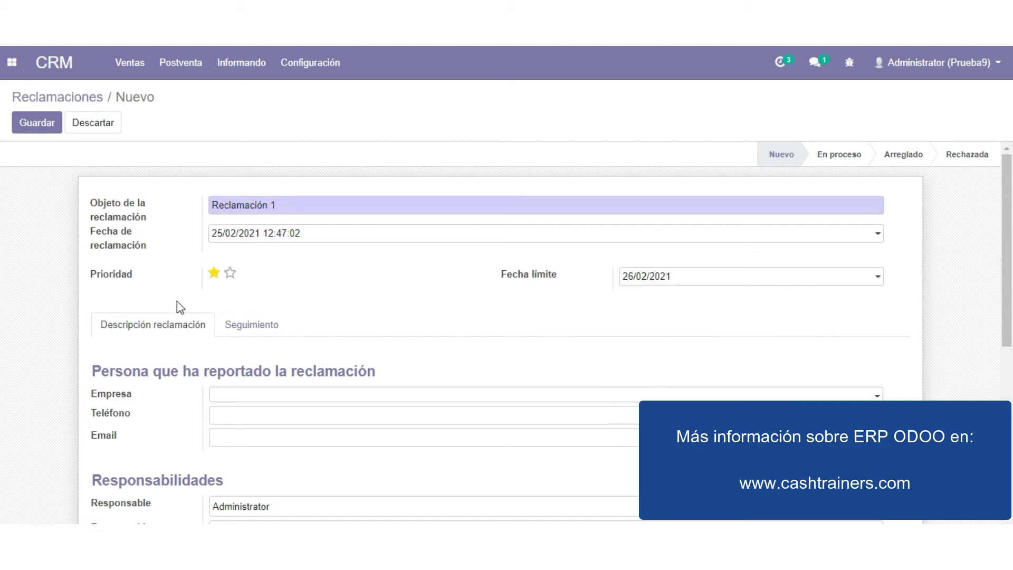
{"action": "left_click", "coordinate": [230, 274]}
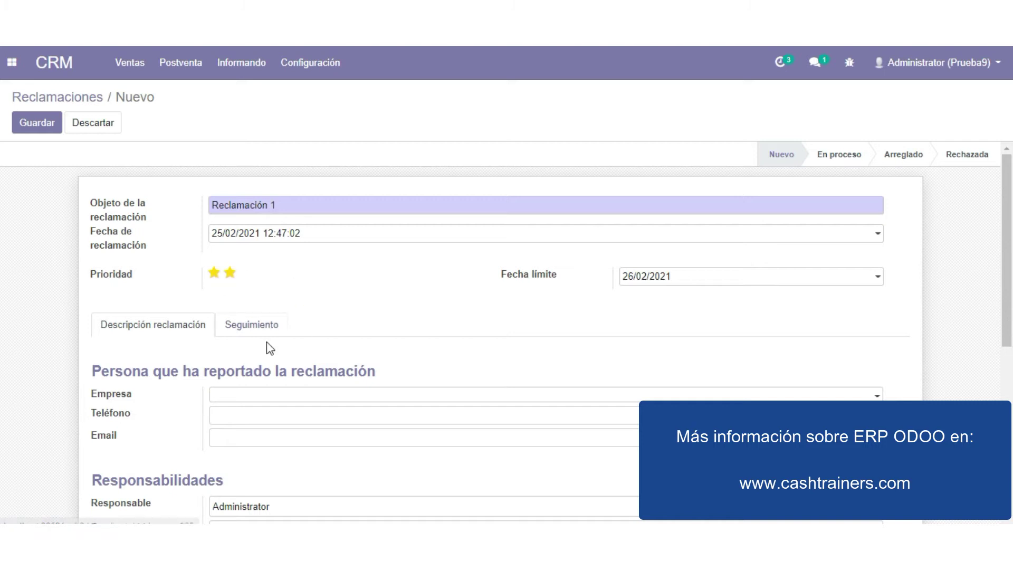
- Set the company (Empresa) that reported the claim to Cliente 1
{"action": "scroll", "coordinate": [290, 298], "scroll_direction": "down", "scroll_amount": 3}
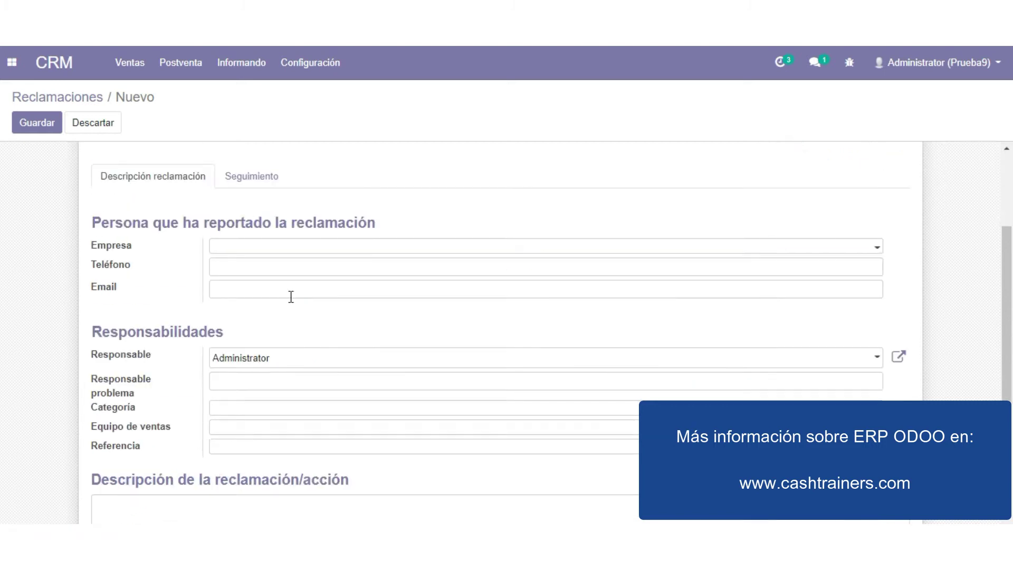
{"action": "left_click", "coordinate": [229, 255]}
{"action": "left_click", "coordinate": [240, 284]}
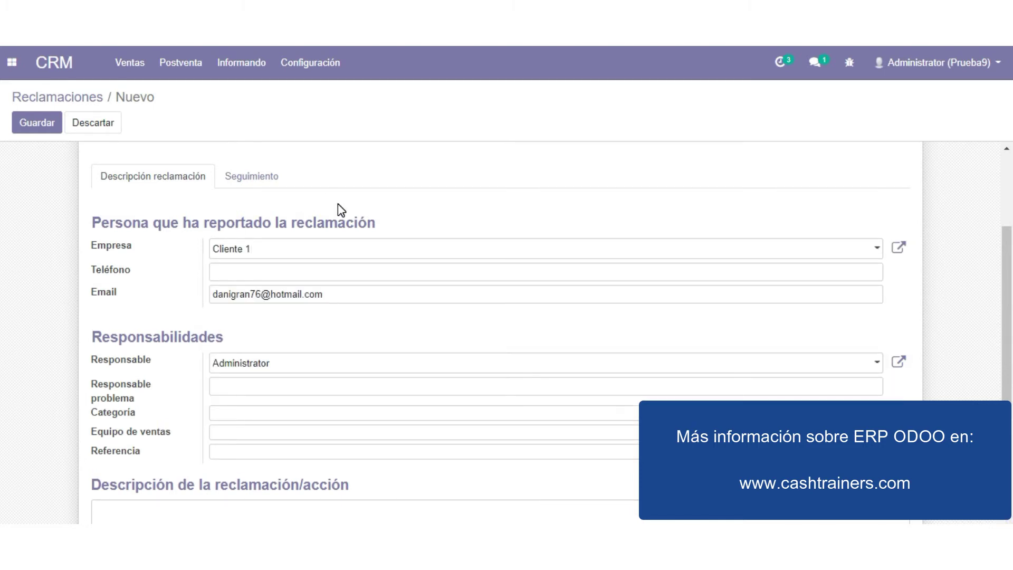
{"action": "scroll", "coordinate": [332, 263], "scroll_direction": "up", "scroll_amount": 2}
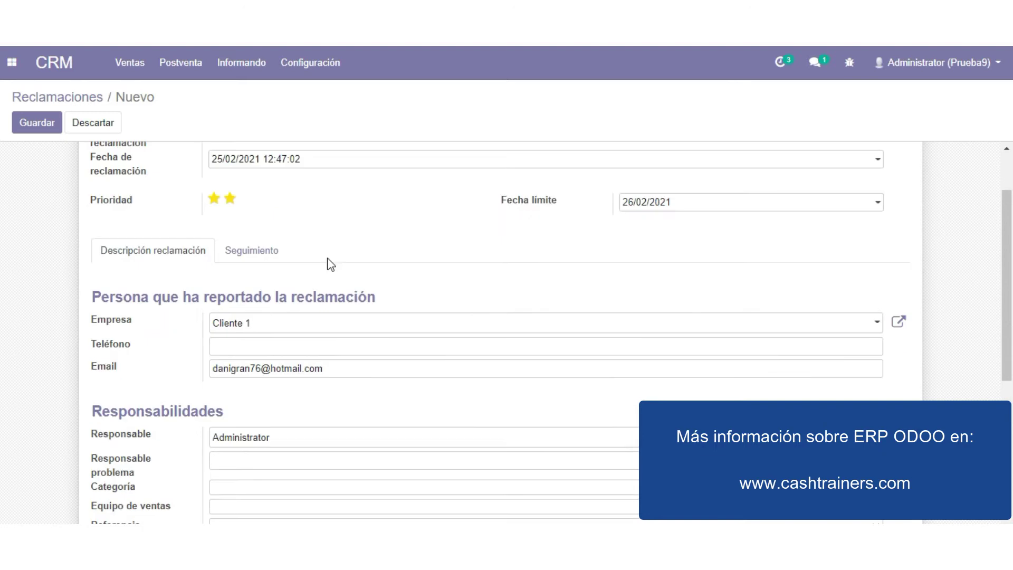
{"action": "scroll", "coordinate": [264, 293], "scroll_direction": "down", "scroll_amount": 2}
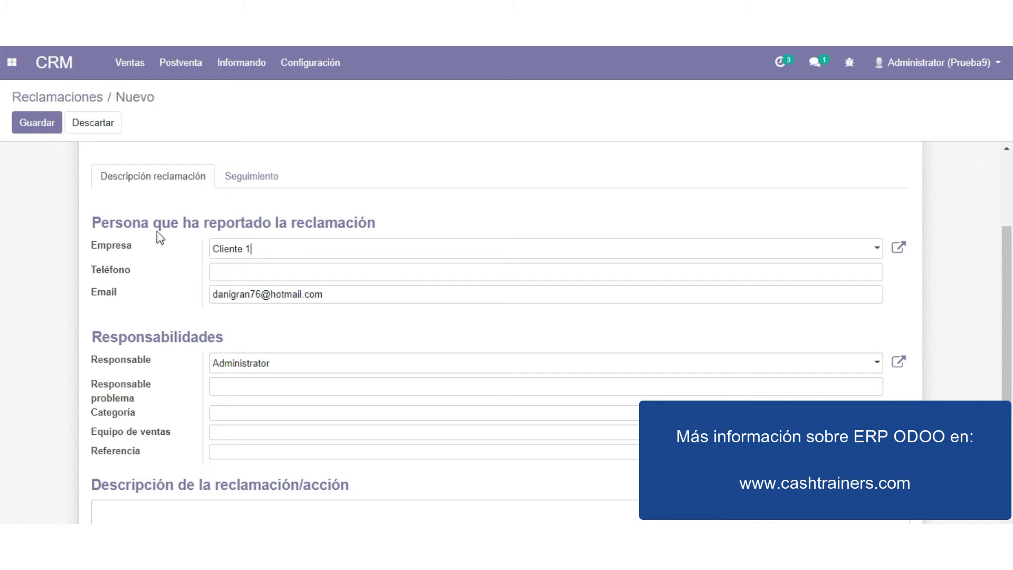
- Check which users can be chosen as the claim's Responsable
{"action": "scroll", "coordinate": [200, 272], "scroll_direction": "down", "scroll_amount": 3}
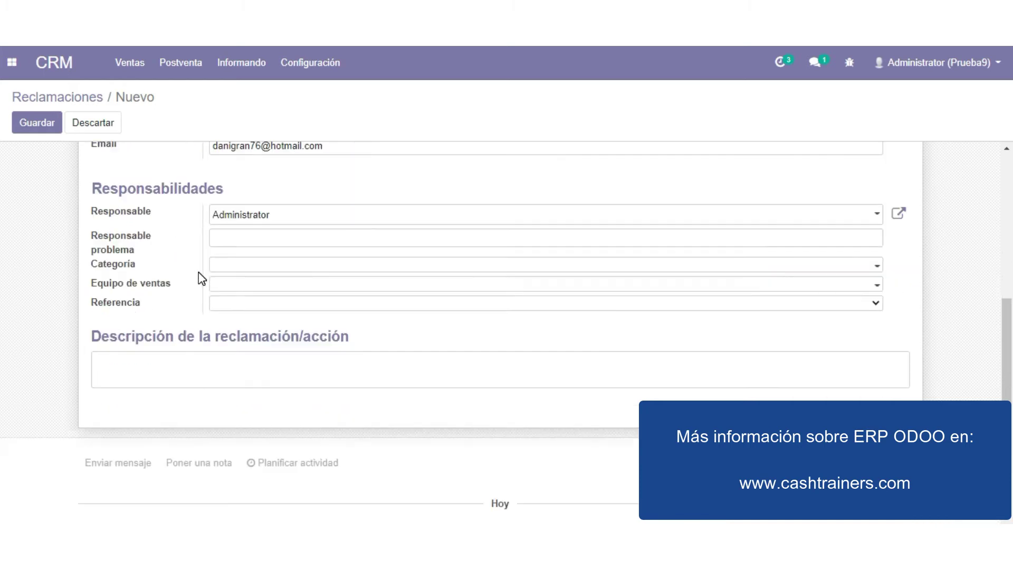
{"action": "left_click", "coordinate": [272, 219]}
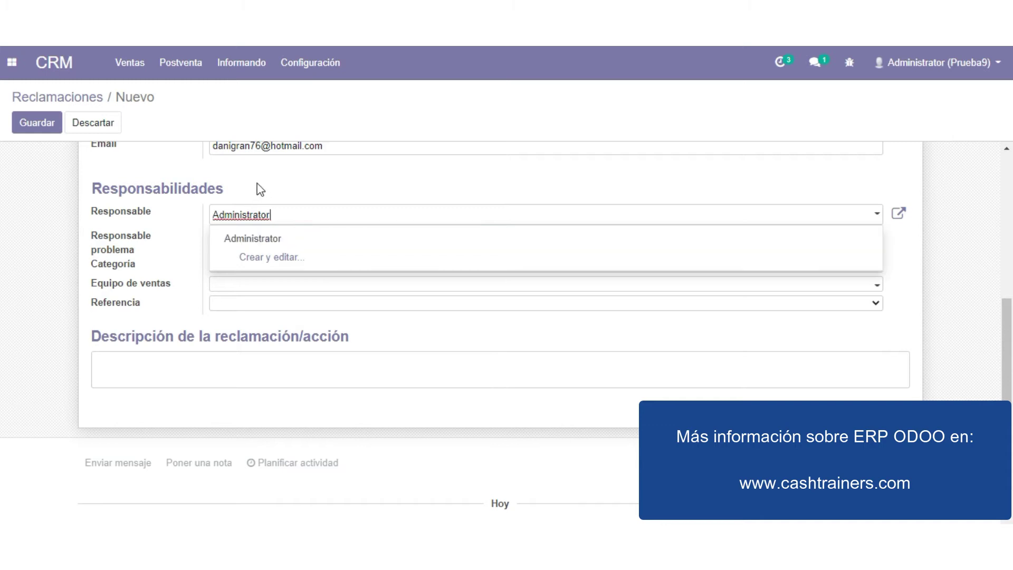
{"action": "left_click", "coordinate": [277, 180]}
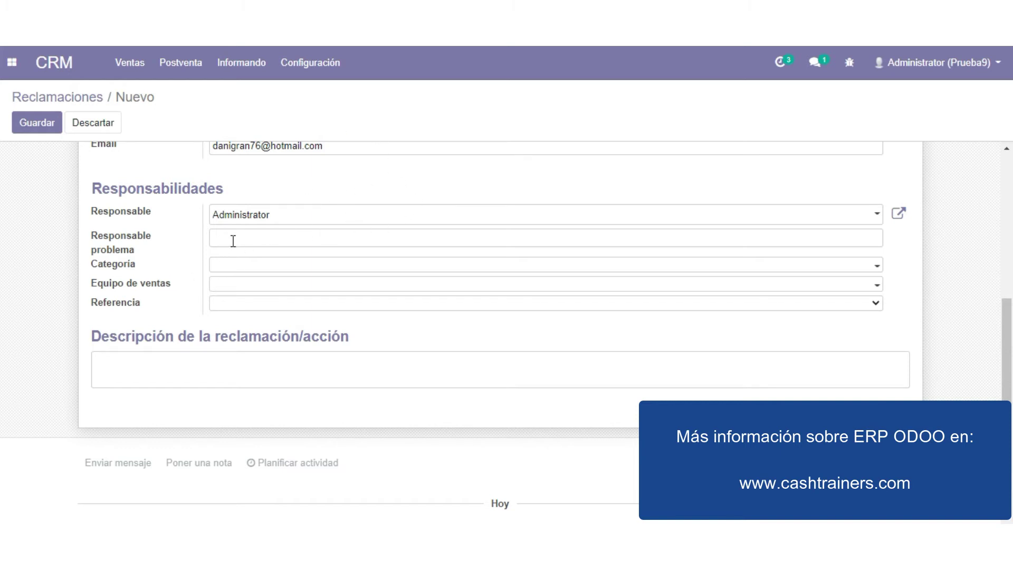
- Examine the configured claim categories and view the details of Reclamaciones objetivas
{"action": "left_click", "coordinate": [245, 269]}
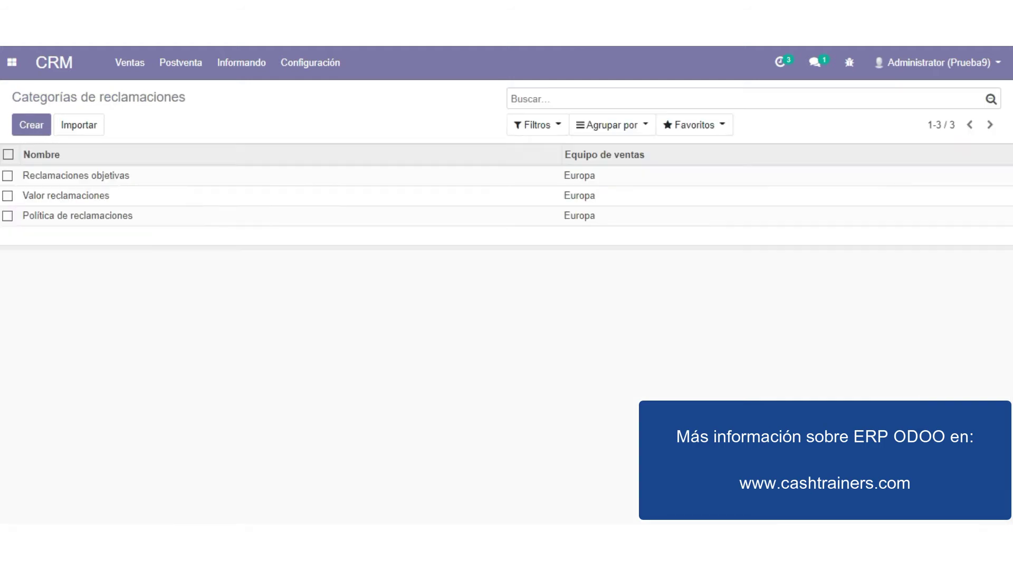
{"action": "left_click", "coordinate": [310, 64]}
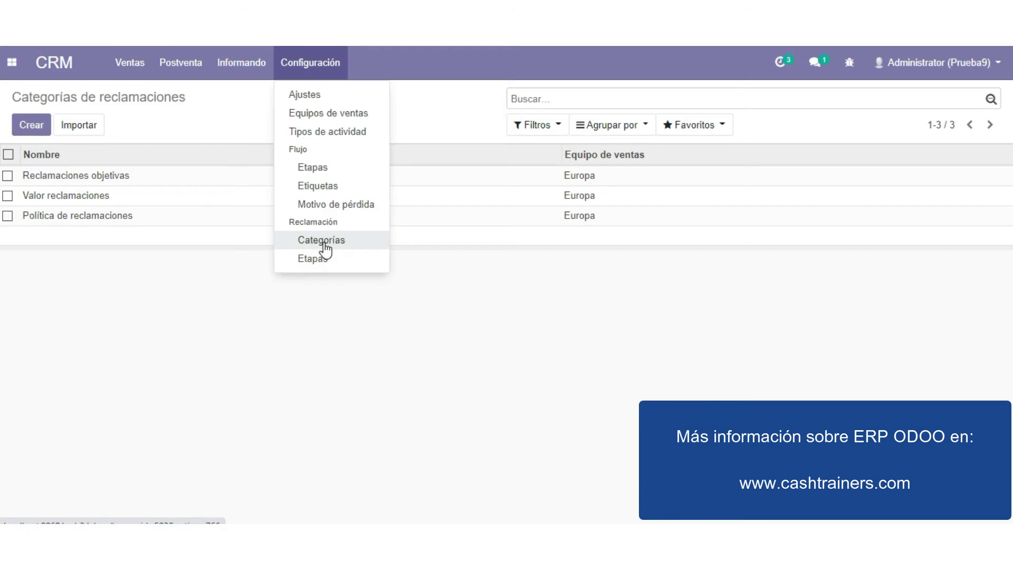
{"action": "left_click", "coordinate": [112, 178]}
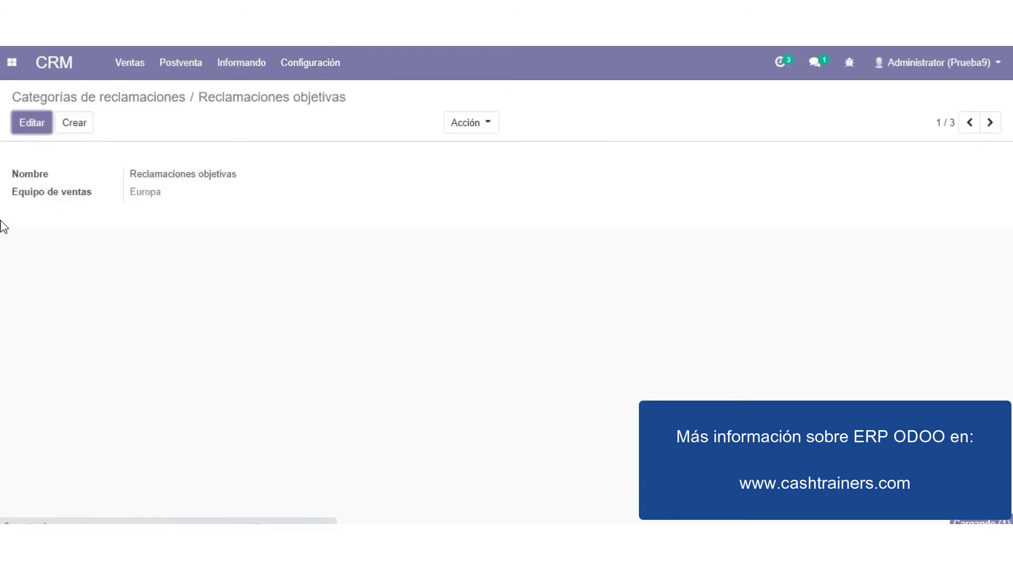
{"action": "left_click", "coordinate": [150, 100]}
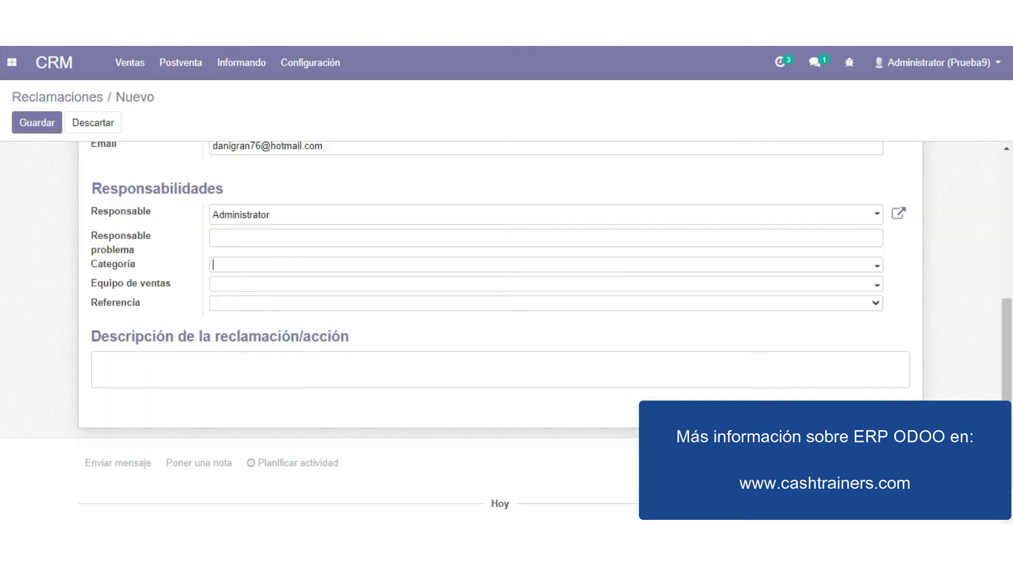
- Set the claim's category to Reclamaciones objetivas
{"action": "left_click", "coordinate": [246, 266]}
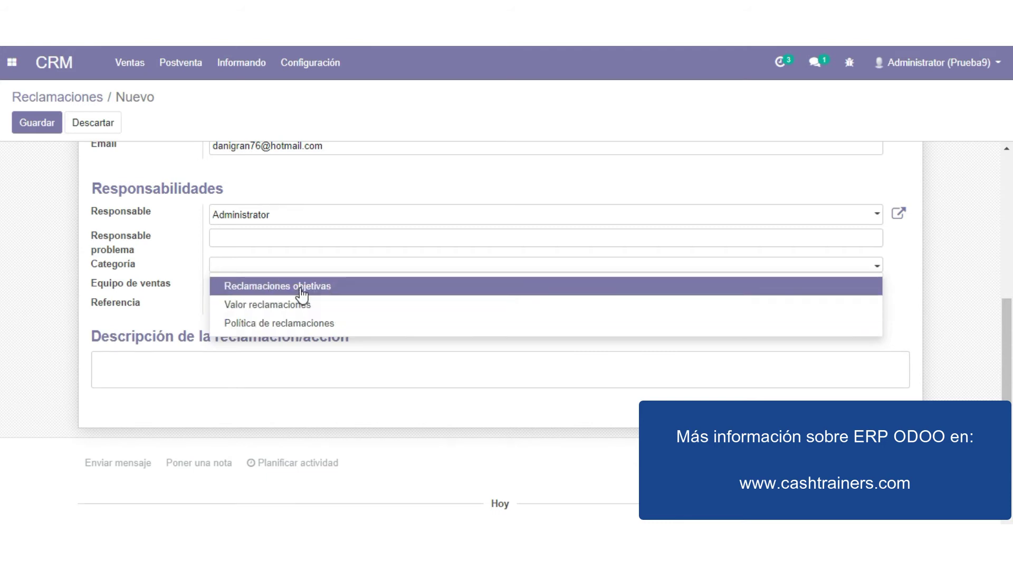
{"action": "left_click", "coordinate": [301, 288]}
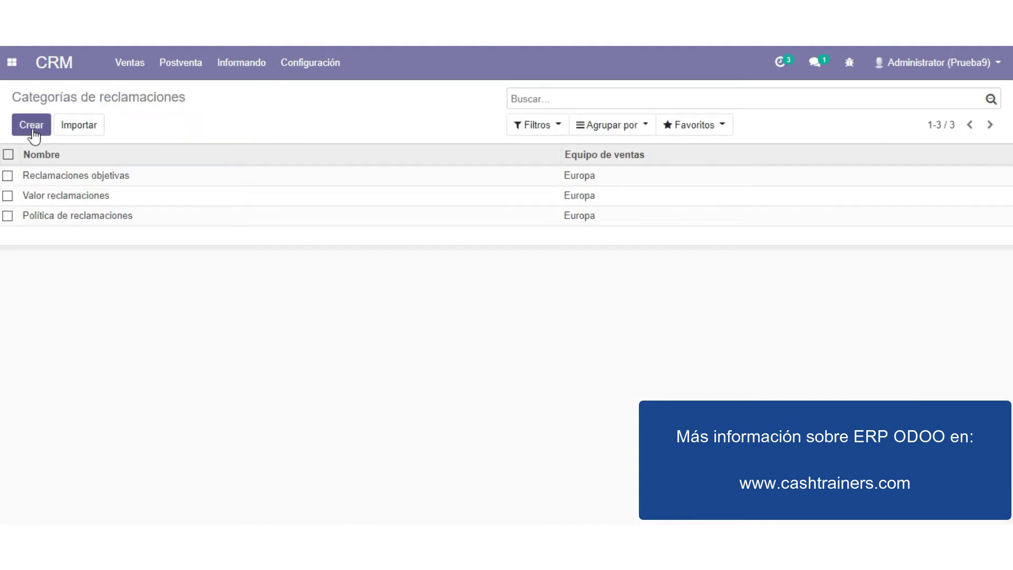
- View the blank form for a new claim category and leave it without saving
{"action": "left_click", "coordinate": [31, 126]}
{"action": "left_click", "coordinate": [183, 208]}
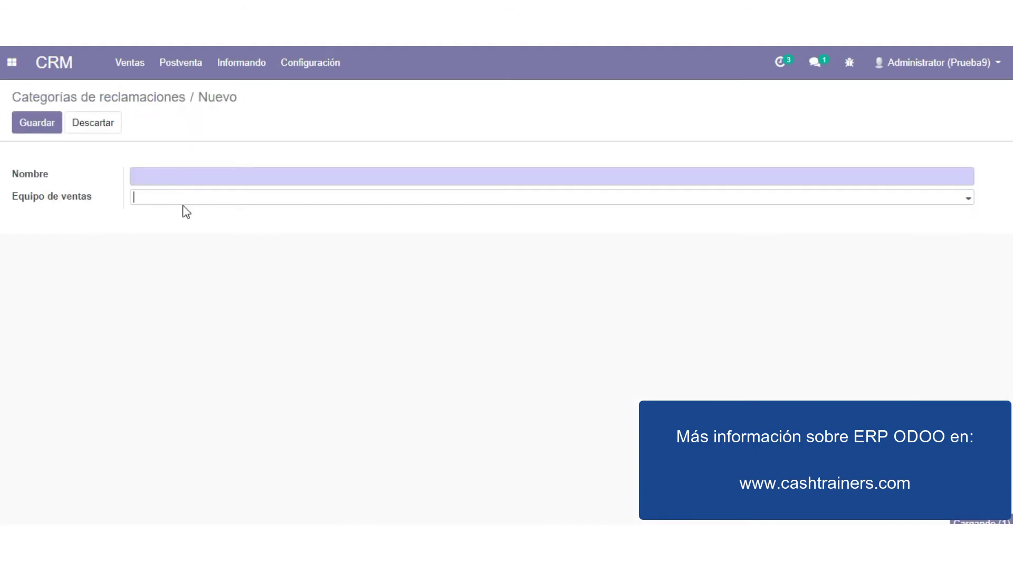
{"action": "left_click", "coordinate": [158, 163]}
{"action": "left_click", "coordinate": [159, 100]}
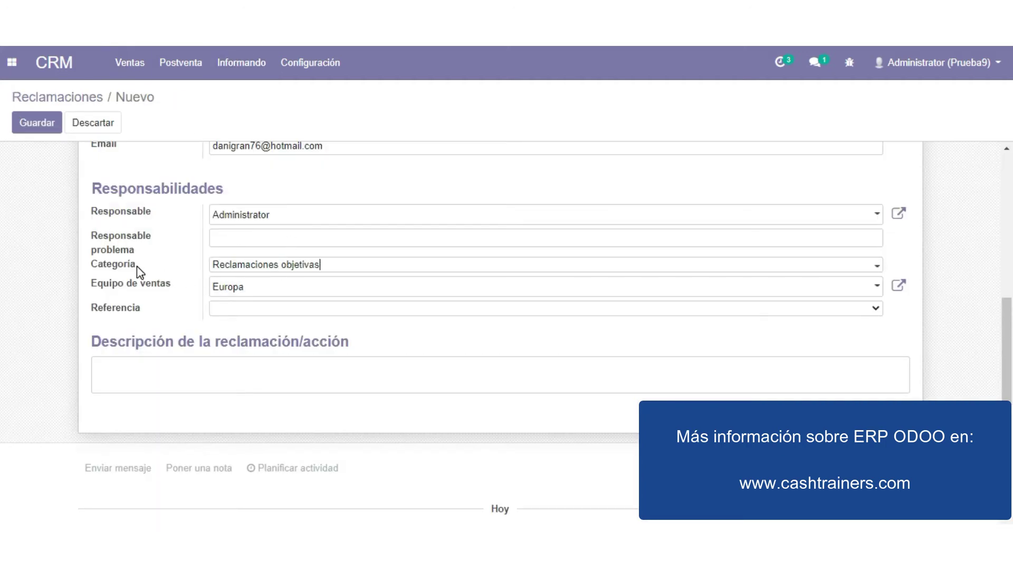
- Set the claim's reference to the Contact type with Cliente 1 as the linked record
{"action": "left_click", "coordinate": [269, 311]}
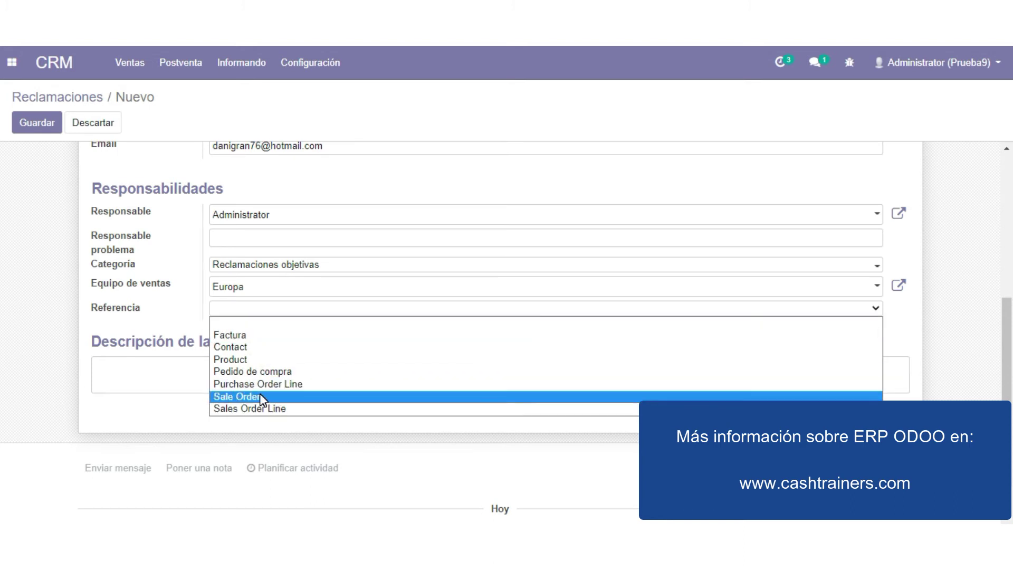
{"action": "left_click", "coordinate": [248, 348]}
{"action": "scroll", "coordinate": [286, 239], "scroll_direction": "up", "scroll_amount": 3}
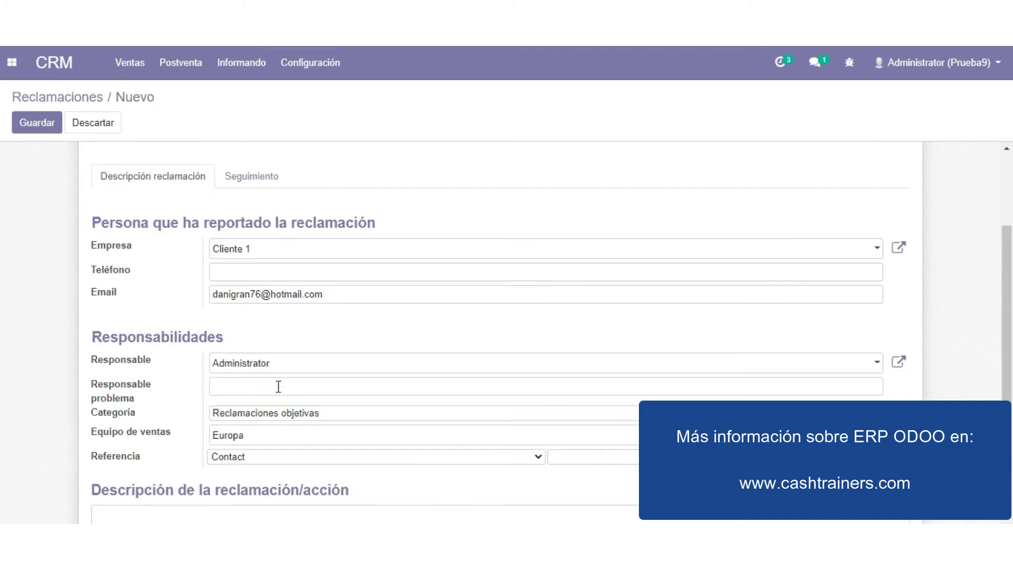
{"action": "left_click", "coordinate": [585, 467]}
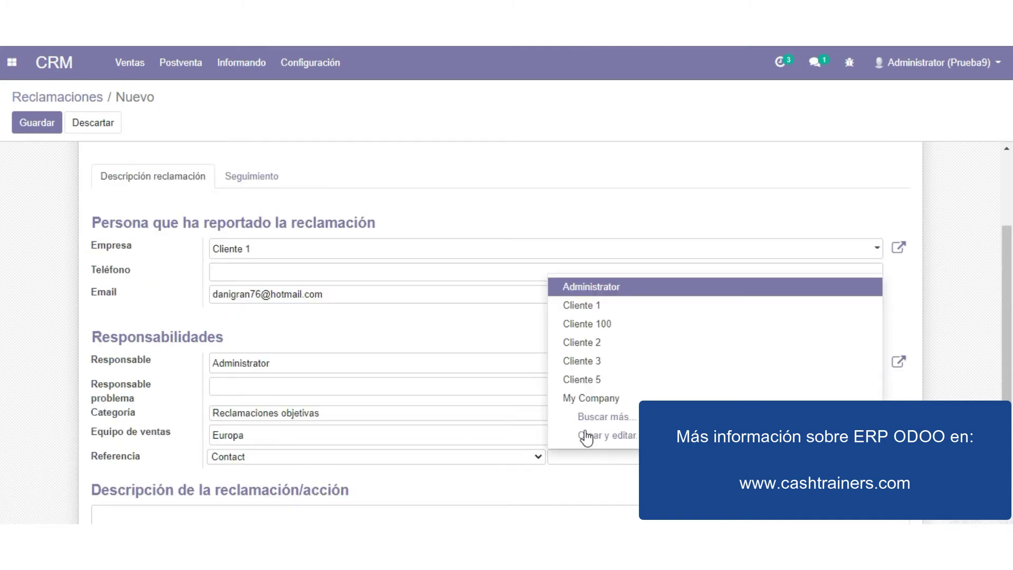
{"action": "left_click", "coordinate": [591, 311]}
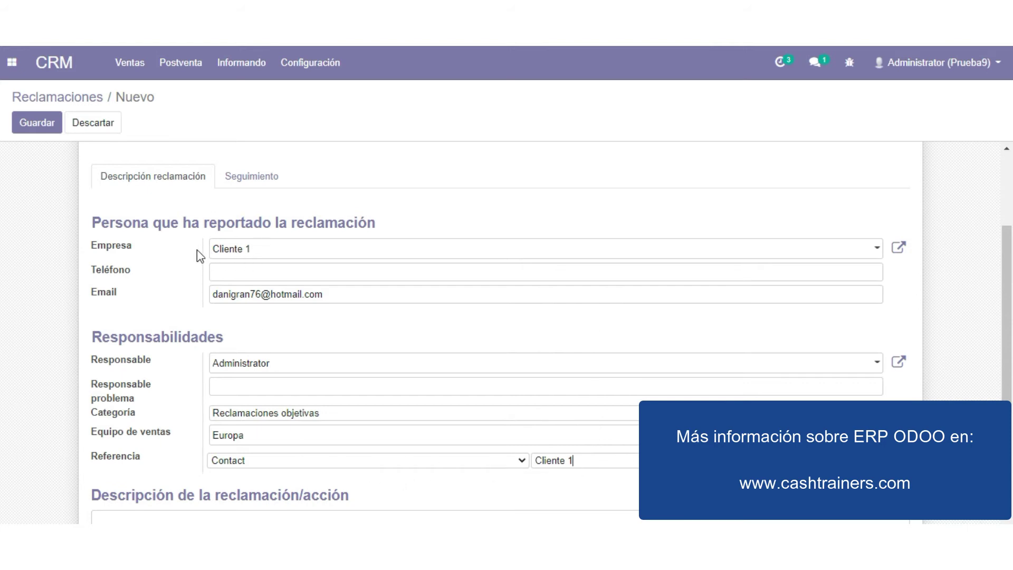
- Change the claim's reference to the Factura type and link the third invoice entry offered
{"action": "scroll", "coordinate": [197, 285], "scroll_direction": "up", "scroll_amount": 2}
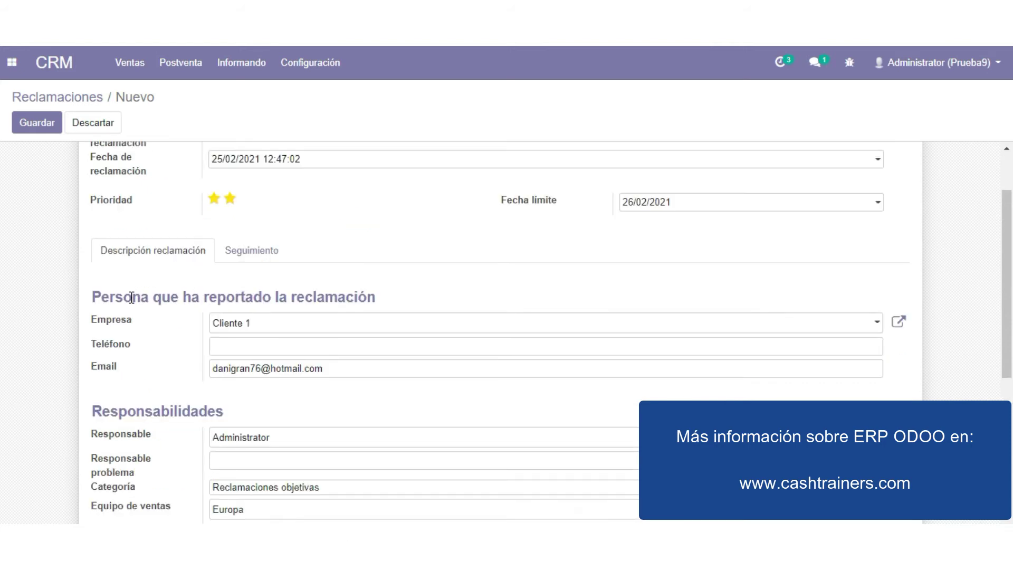
{"action": "scroll", "coordinate": [131, 297], "scroll_direction": "down", "scroll_amount": 4}
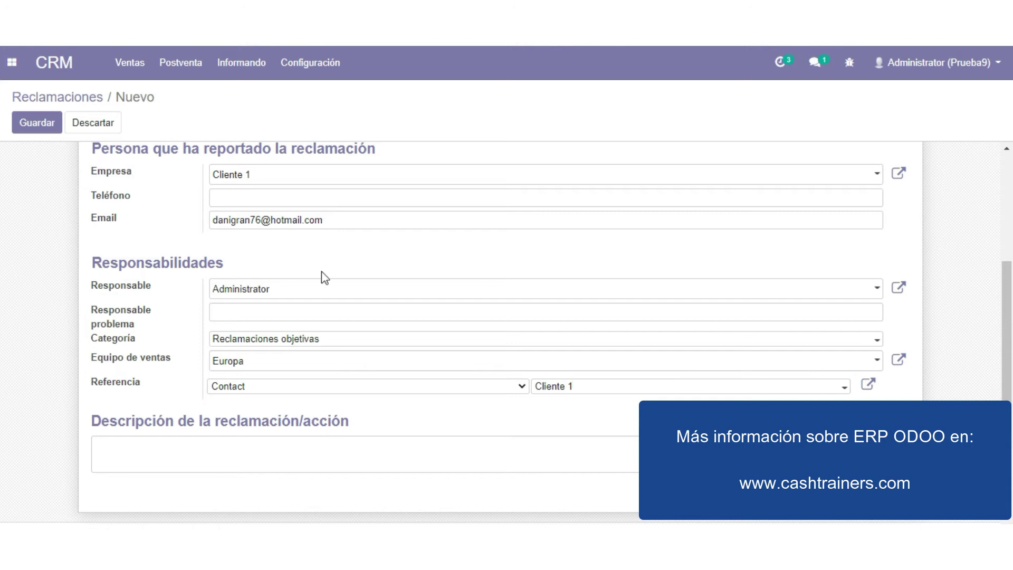
{"action": "scroll", "coordinate": [187, 176], "scroll_direction": "up", "scroll_amount": 1}
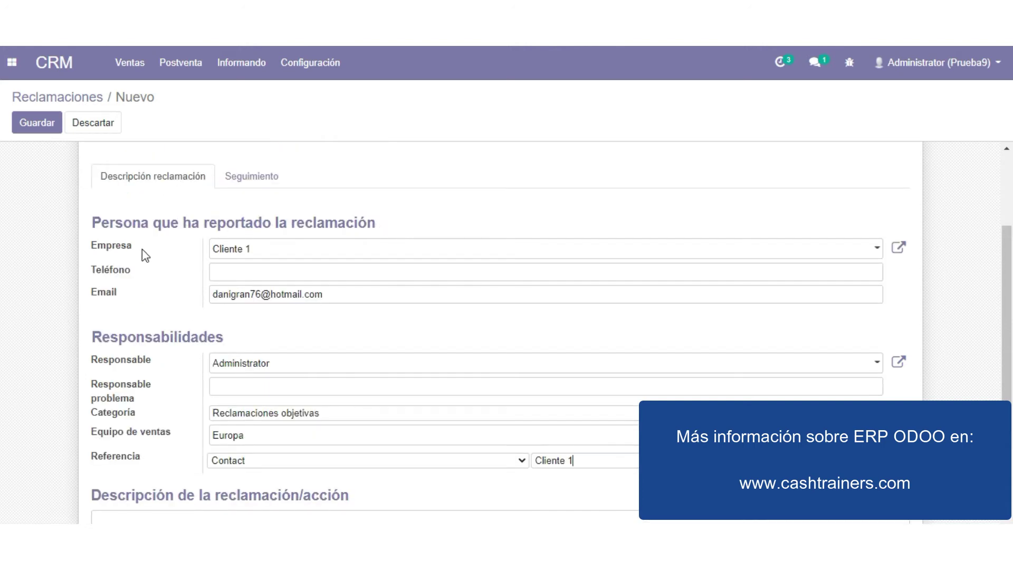
{"action": "scroll", "coordinate": [327, 245], "scroll_direction": "down", "scroll_amount": 1}
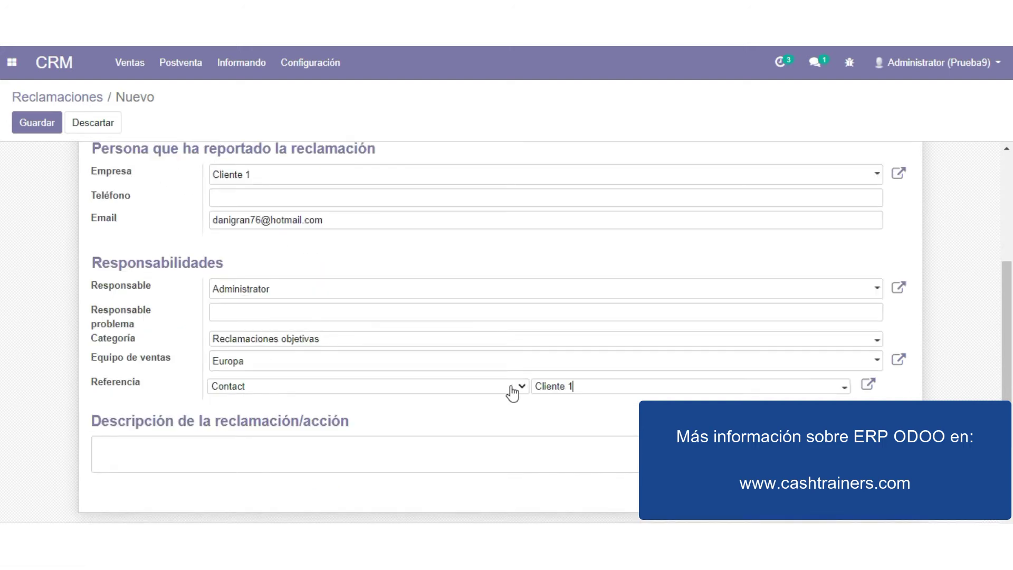
{"action": "left_click", "coordinate": [413, 387]}
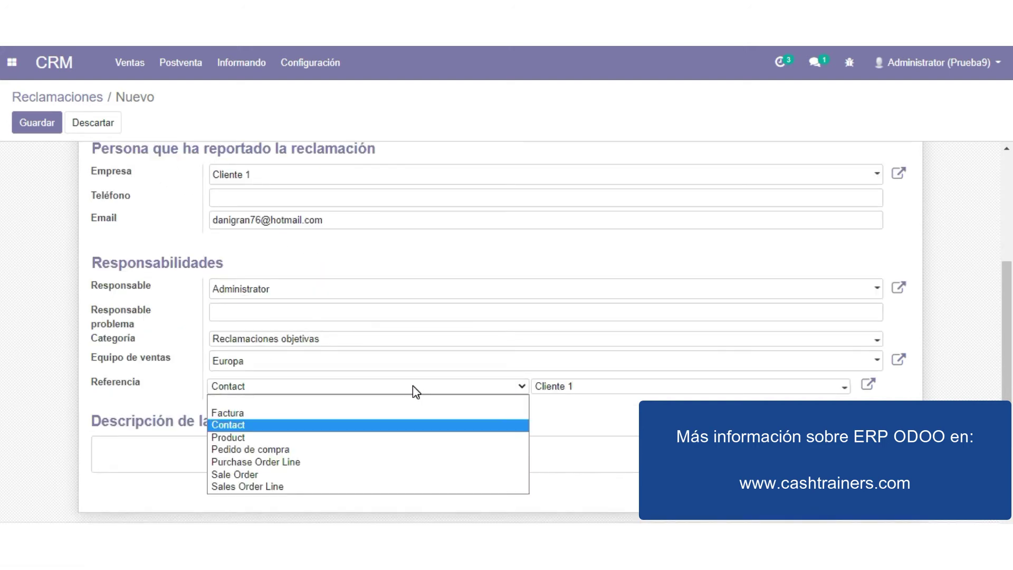
{"action": "left_click", "coordinate": [226, 414]}
{"action": "left_click", "coordinate": [560, 384]}
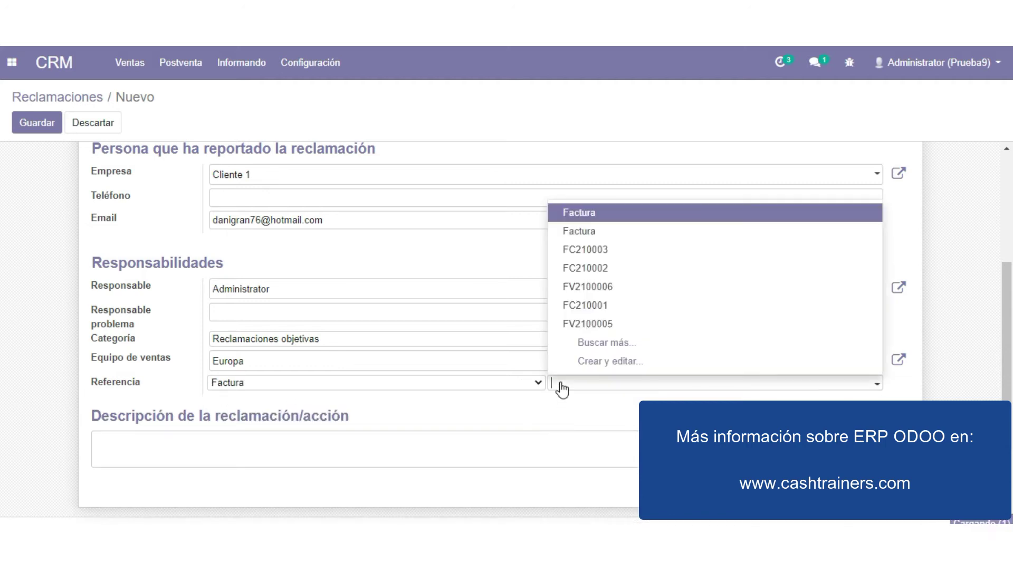
{"action": "left_click", "coordinate": [588, 252]}
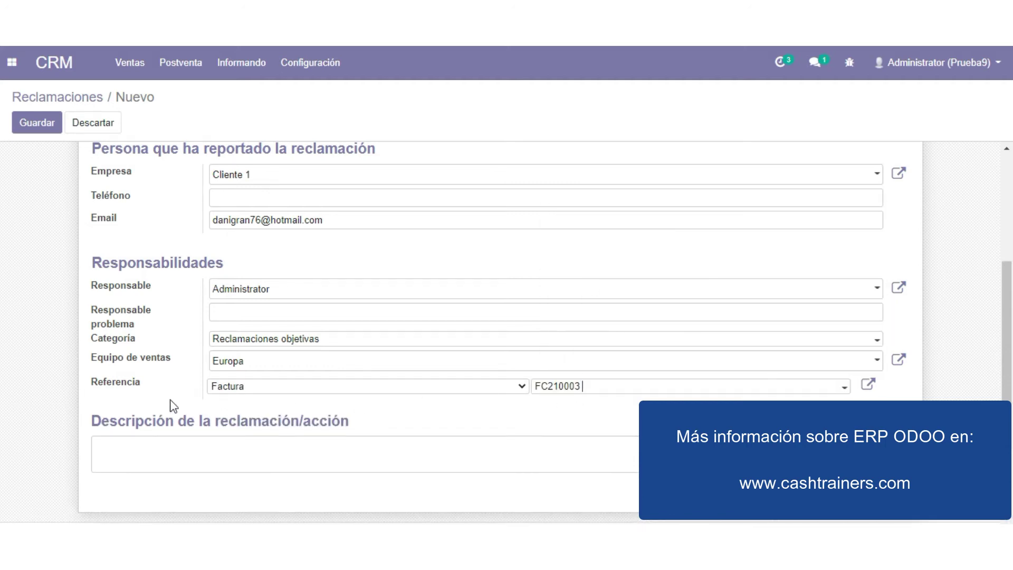
- Change the claim's reference to the Sale Order type and link the third sales order offered
{"action": "left_click", "coordinate": [272, 396]}
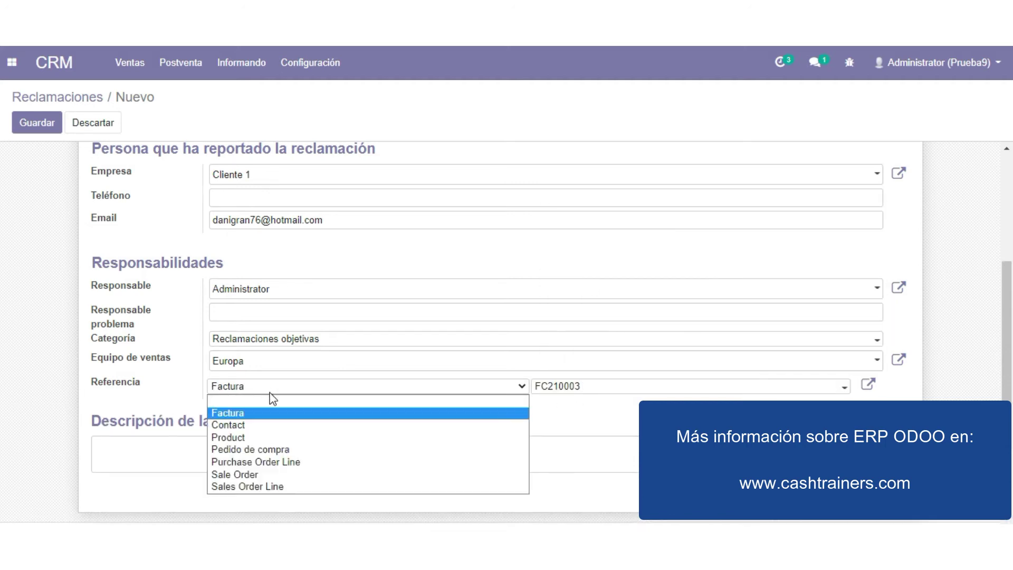
{"action": "left_click", "coordinate": [263, 473]}
{"action": "left_click", "coordinate": [635, 390]}
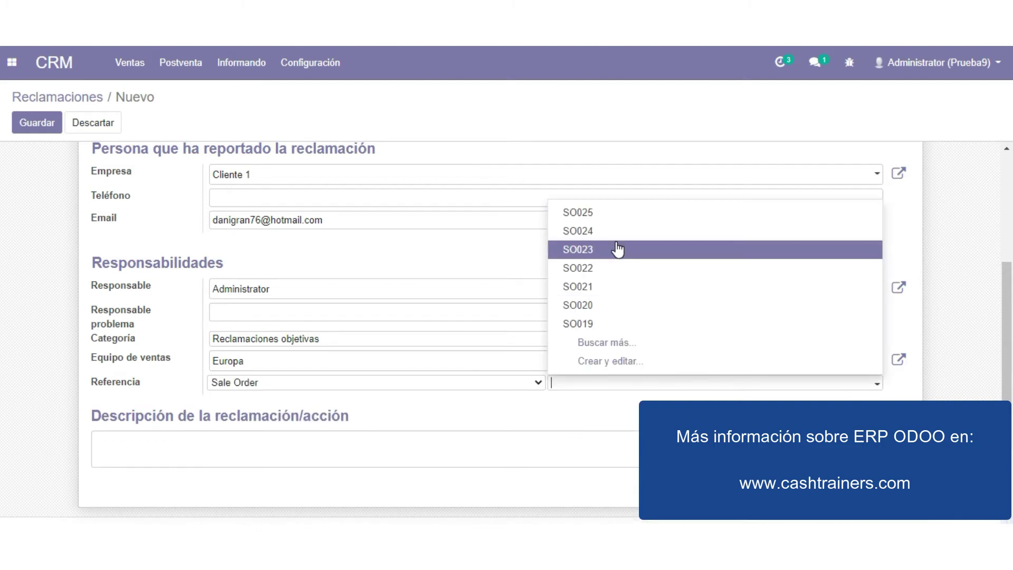
{"action": "left_click", "coordinate": [616, 251]}
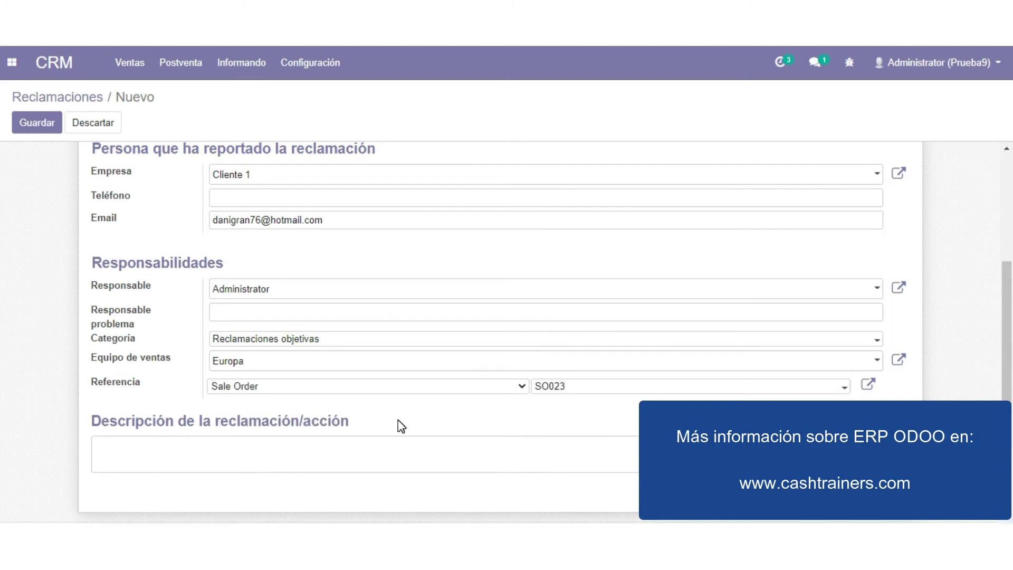
- Enter "Problema 1" as the description of the claim
{"action": "scroll", "coordinate": [422, 430], "scroll_direction": "up", "scroll_amount": 1}
{"action": "scroll", "coordinate": [350, 407], "scroll_direction": "down", "scroll_amount": 1}
{"action": "scroll", "coordinate": [237, 370], "scroll_direction": "down", "scroll_amount": 1}
{"action": "left_click", "coordinate": [193, 379]}
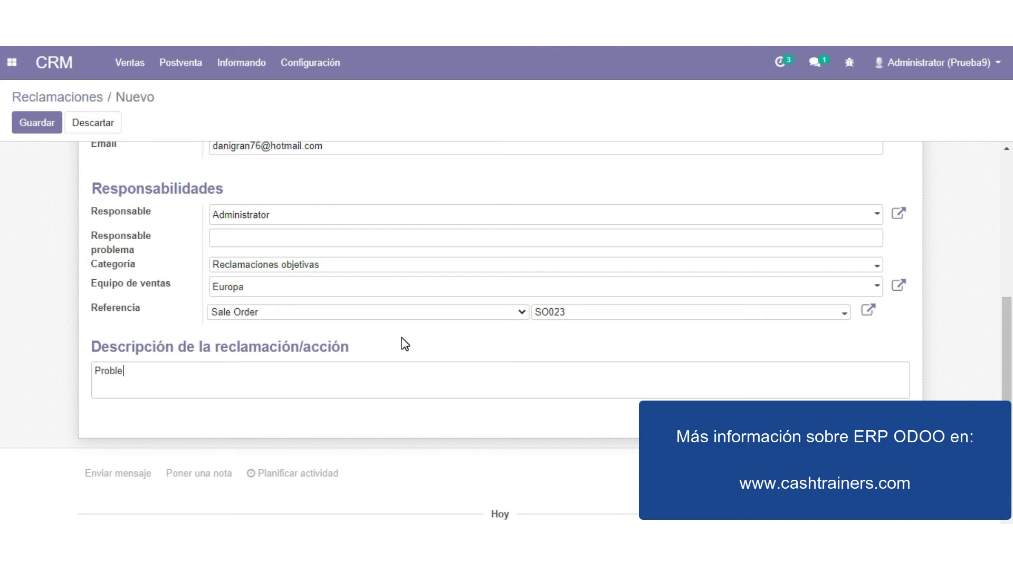
{"action": "type", "text": "1"}
- Bring up the claim's Seguimiento section and save the new claim
{"action": "scroll", "coordinate": [294, 287], "scroll_direction": "up", "scroll_amount": 2}
{"action": "scroll", "coordinate": [292, 287], "scroll_direction": "up", "scroll_amount": 2}
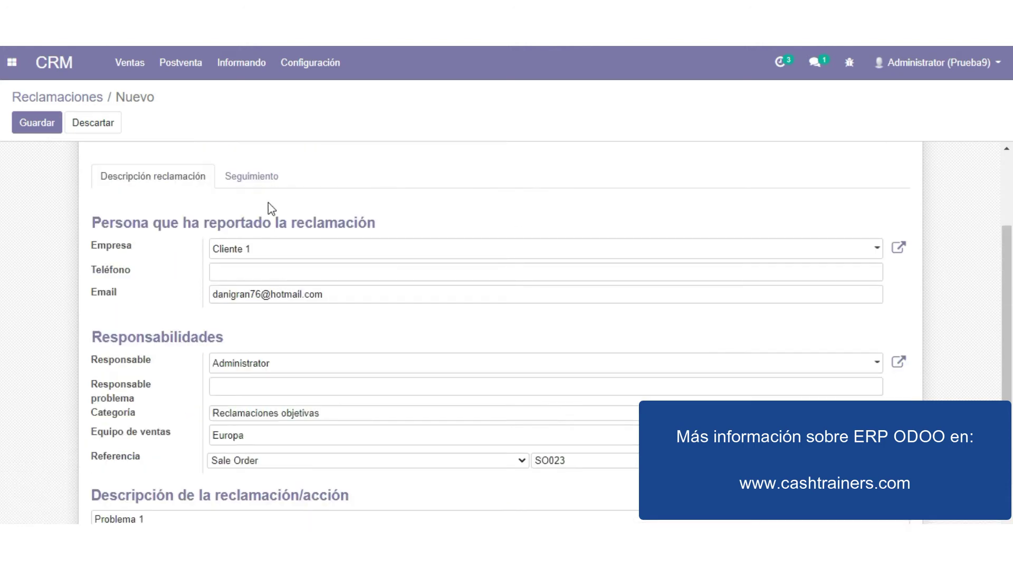
{"action": "left_click", "coordinate": [263, 177]}
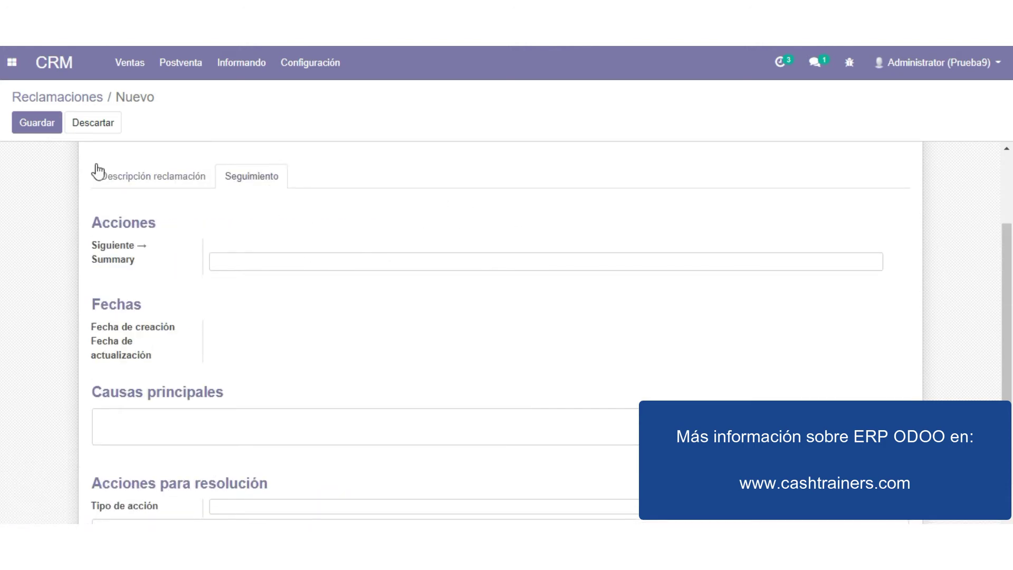
{"action": "left_click", "coordinate": [42, 123]}
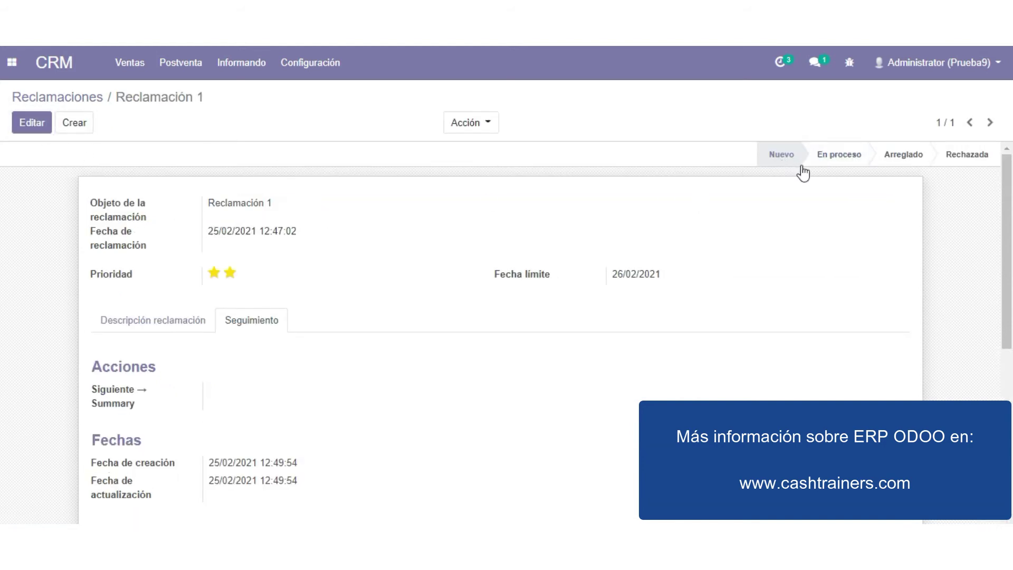
- View the configured claim stages and the details of the Arreglado stage
{"action": "mouse_move", "coordinate": [787, 160]}
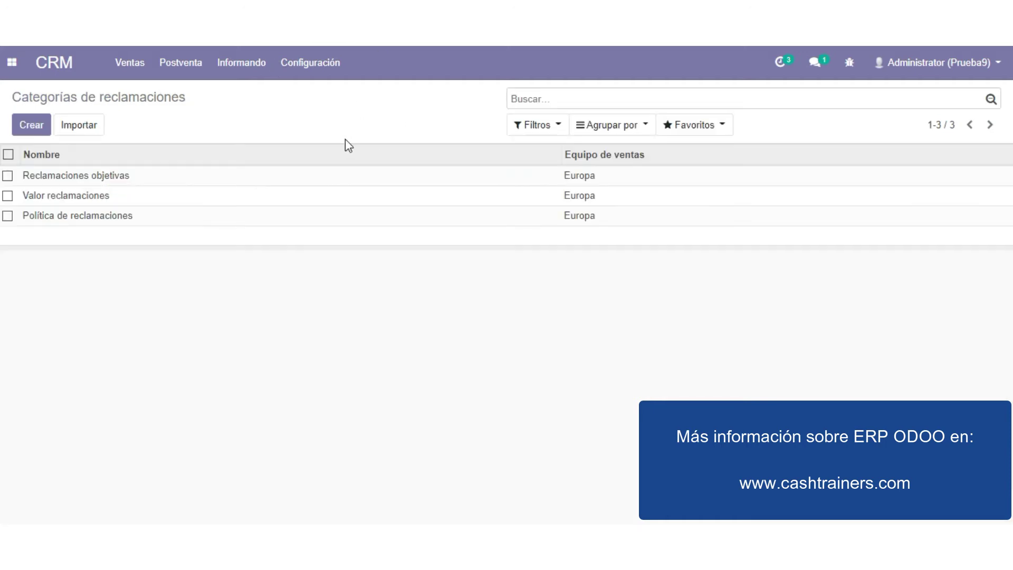
{"action": "left_click", "coordinate": [311, 62]}
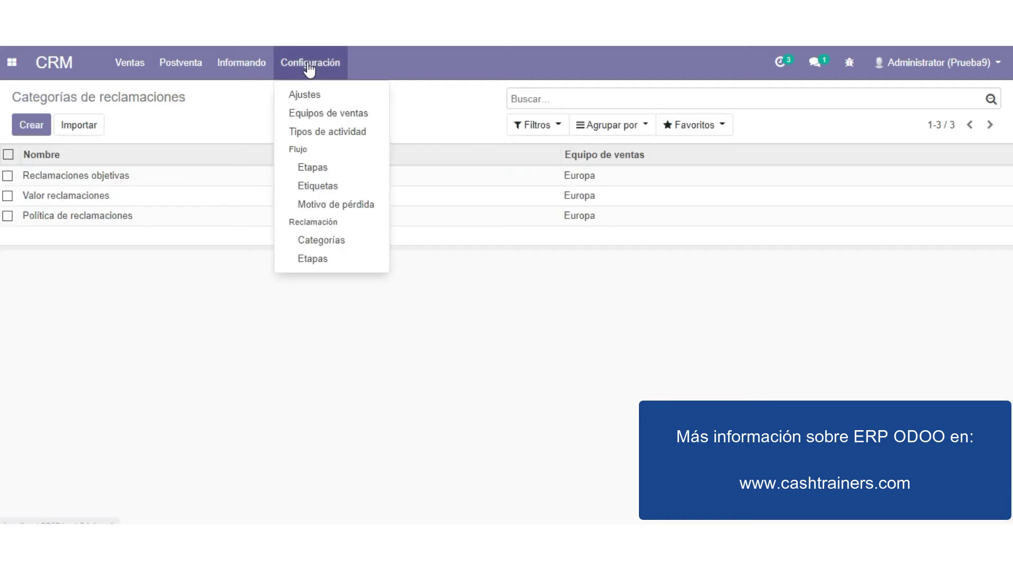
{"action": "left_click", "coordinate": [313, 259]}
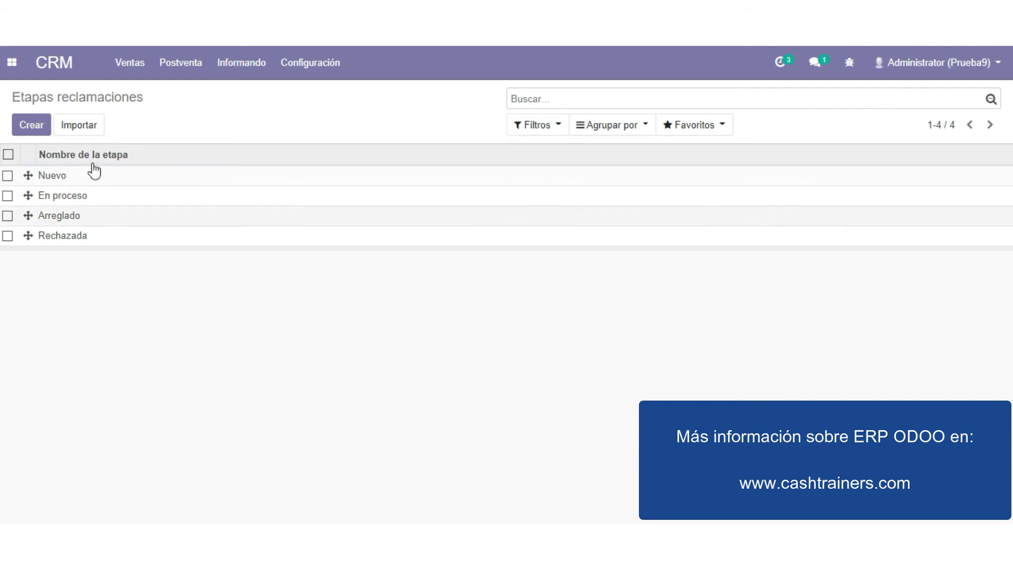
{"action": "left_click", "coordinate": [45, 216]}
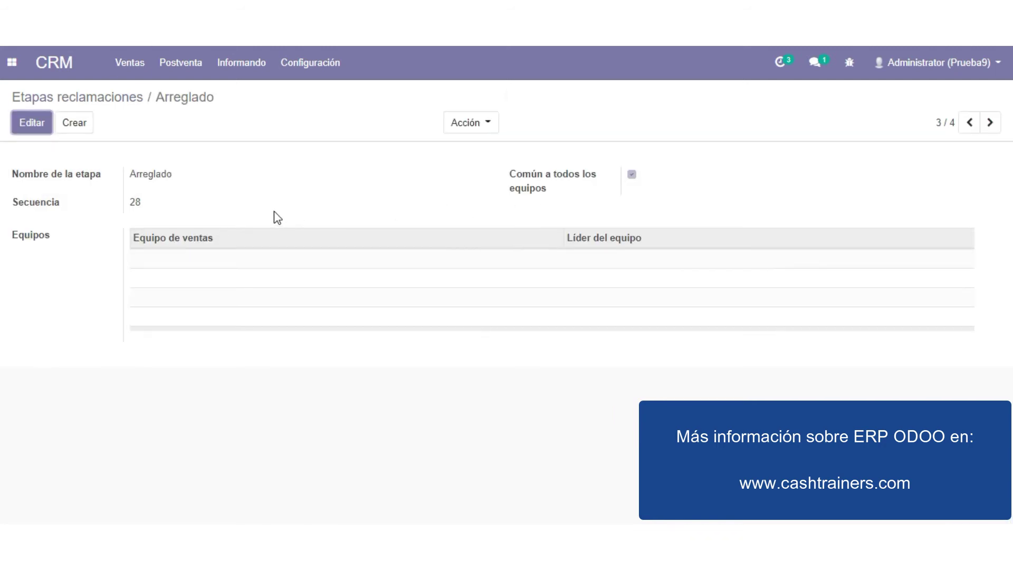
{"action": "left_click", "coordinate": [138, 99]}
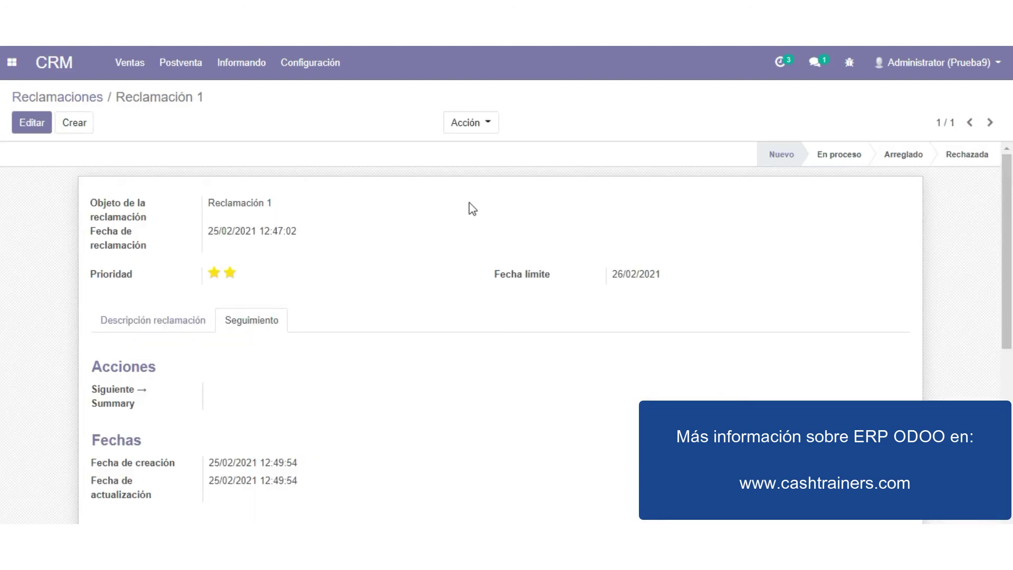
- Open Reclamación 1 for editing and review its follow-up fields for actions, dates, main causes and resolution actions
{"action": "scroll", "coordinate": [454, 216], "scroll_direction": "down", "scroll_amount": 4}
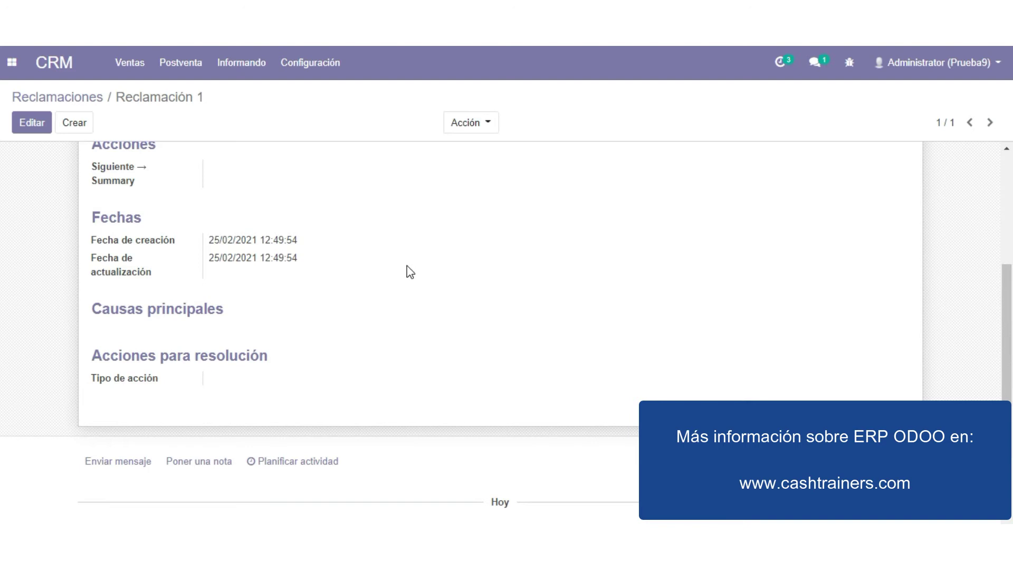
{"action": "left_click", "coordinate": [33, 125]}
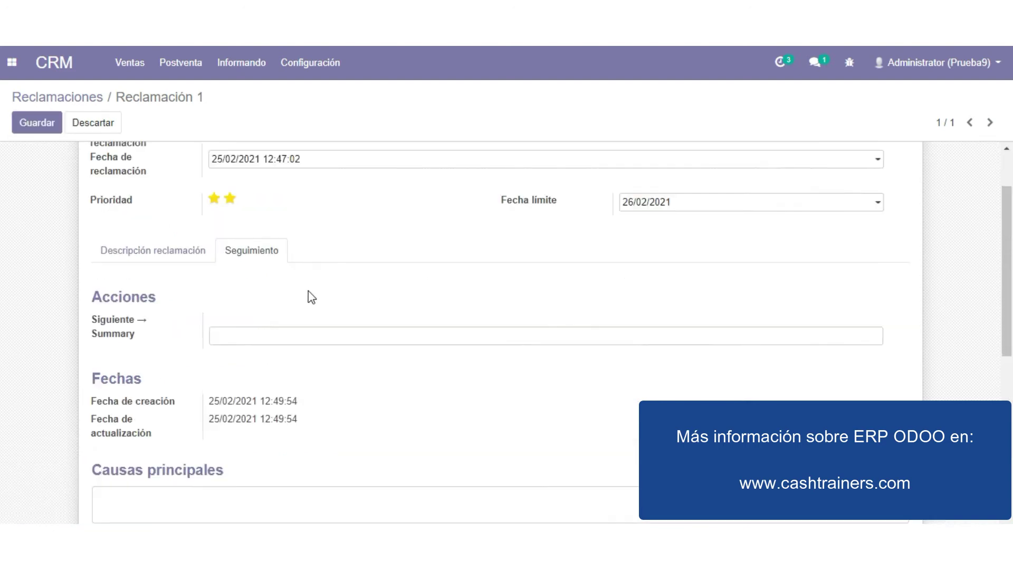
{"action": "scroll", "coordinate": [310, 297], "scroll_direction": "down", "scroll_amount": 3}
{"action": "scroll", "coordinate": [289, 240], "scroll_direction": "down", "scroll_amount": 2}
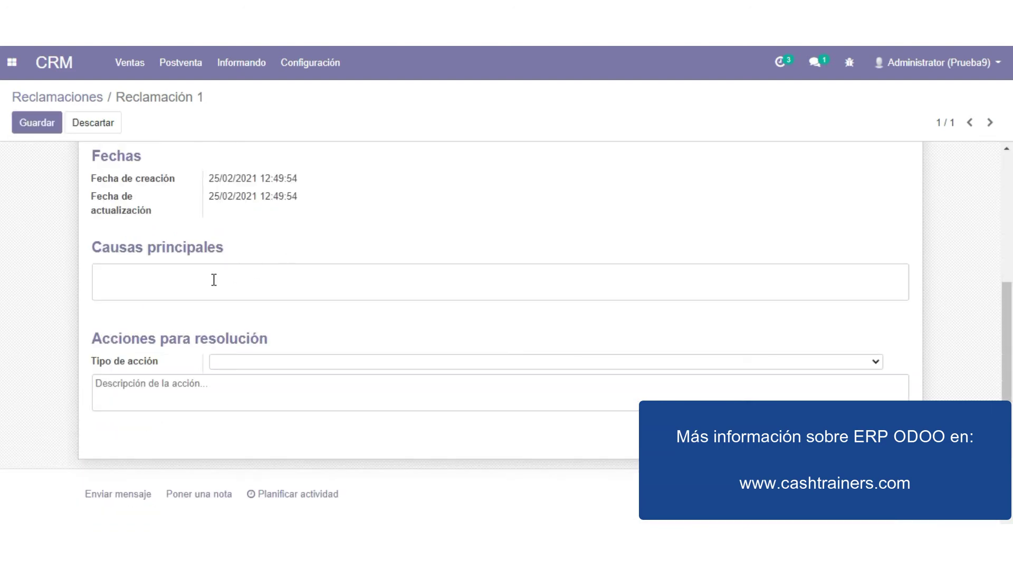
{"action": "scroll", "coordinate": [284, 256], "scroll_direction": "up", "scroll_amount": 4}
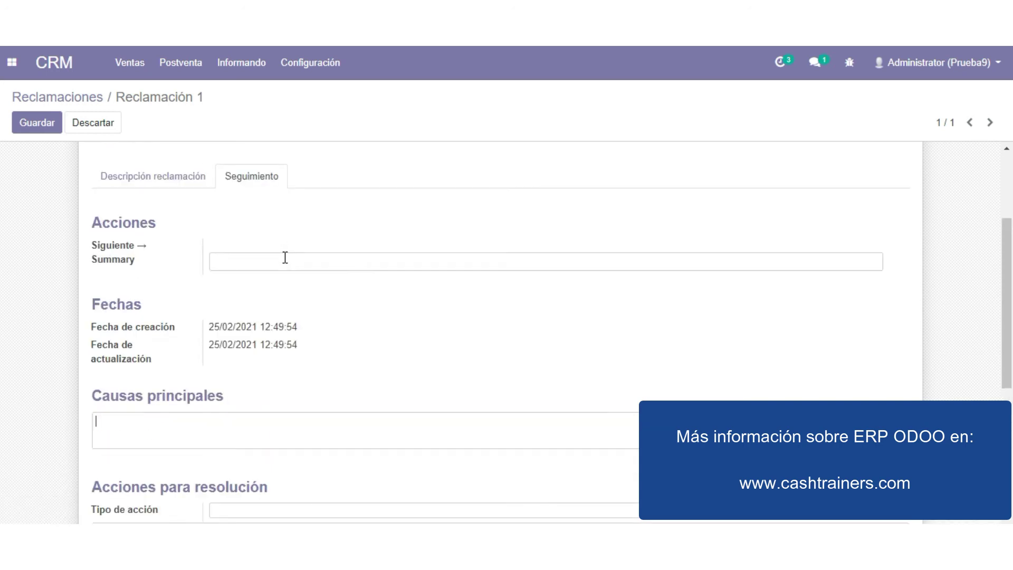
{"action": "scroll", "coordinate": [284, 259], "scroll_direction": "down", "scroll_amount": 5}
- Try the Acción correctiva and Acción preventiva action types for the claim's resolution and clear the type again
{"action": "left_click", "coordinate": [245, 290]}
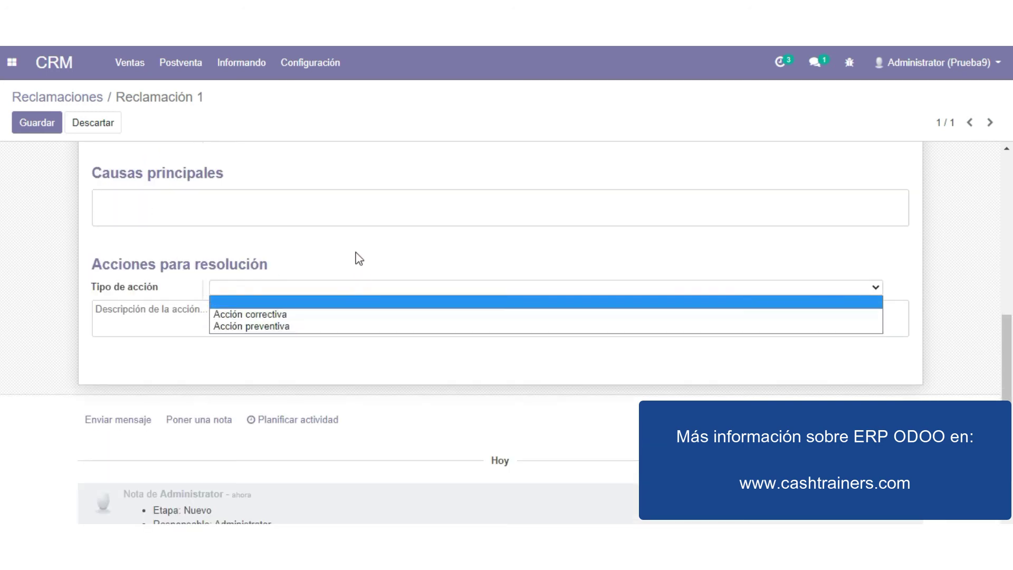
{"action": "left_click", "coordinate": [343, 264]}
{"action": "left_click", "coordinate": [256, 296]}
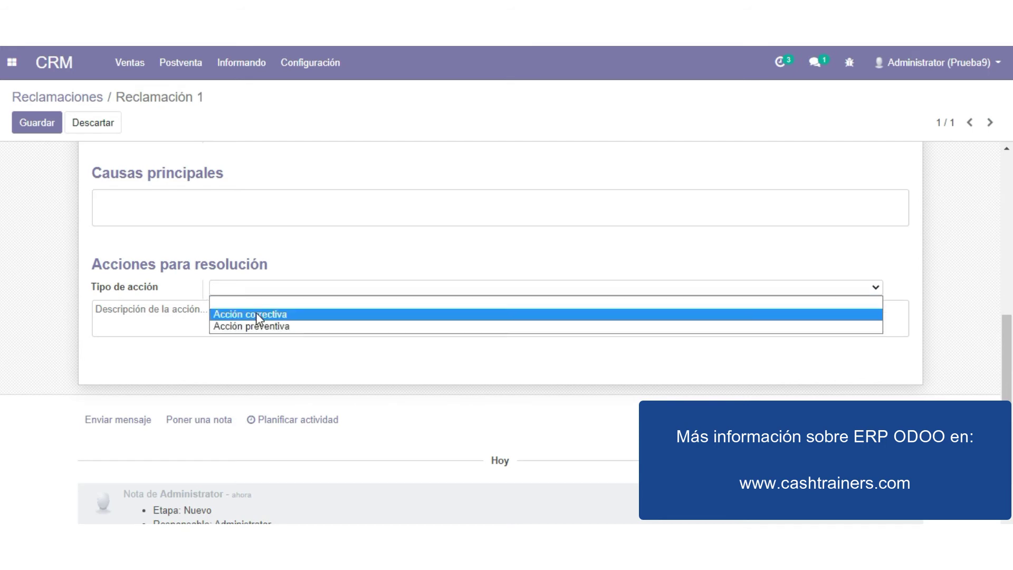
{"action": "left_click", "coordinate": [255, 313]}
{"action": "left_click", "coordinate": [260, 292]}
{"action": "left_click", "coordinate": [270, 326]}
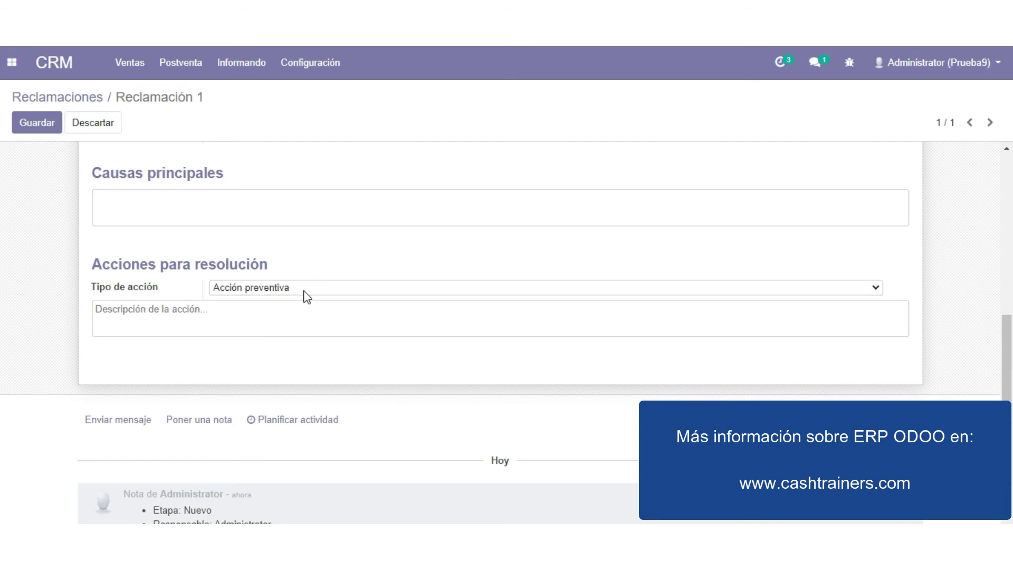
{"action": "left_click", "coordinate": [303, 293]}
{"action": "left_click", "coordinate": [295, 296]}
{"action": "scroll", "coordinate": [300, 234], "scroll_direction": "down", "scroll_amount": 2}
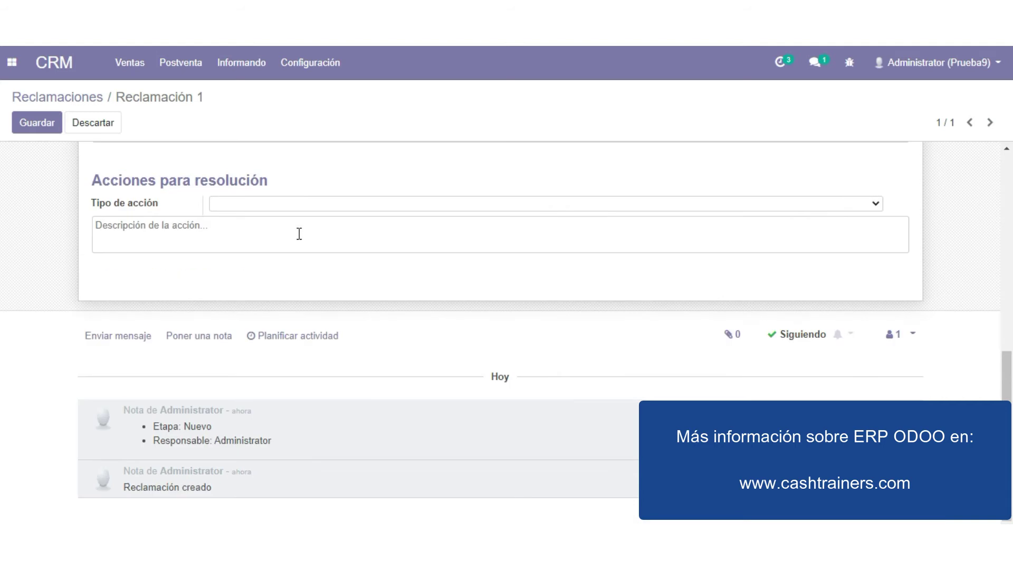
- Save Reclamación 1 and return to the list of claims
{"action": "scroll", "coordinate": [322, 322], "scroll_direction": "up", "scroll_amount": 7}
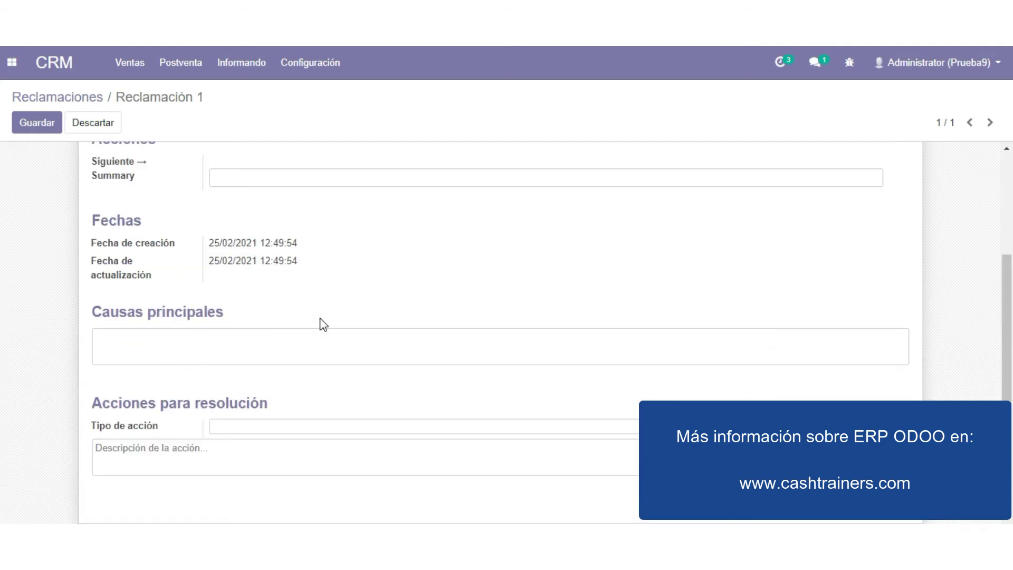
{"action": "scroll", "coordinate": [226, 339], "scroll_direction": "up", "scroll_amount": 1}
{"action": "scroll", "coordinate": [142, 318], "scroll_direction": "down", "scroll_amount": 6}
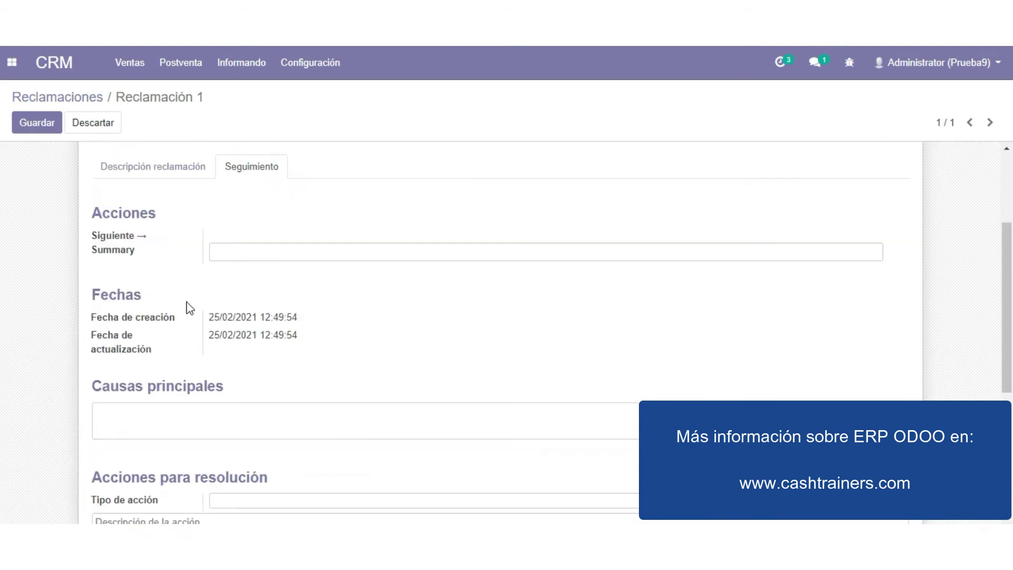
{"action": "scroll", "coordinate": [285, 375], "scroll_direction": "down", "scroll_amount": 2}
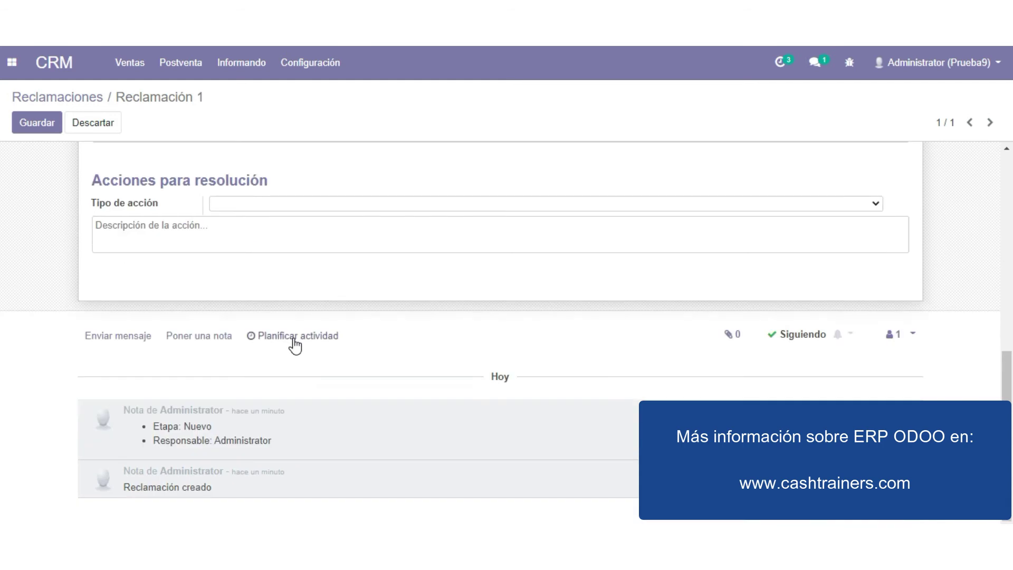
{"action": "scroll", "coordinate": [201, 277], "scroll_direction": "up", "scroll_amount": 3}
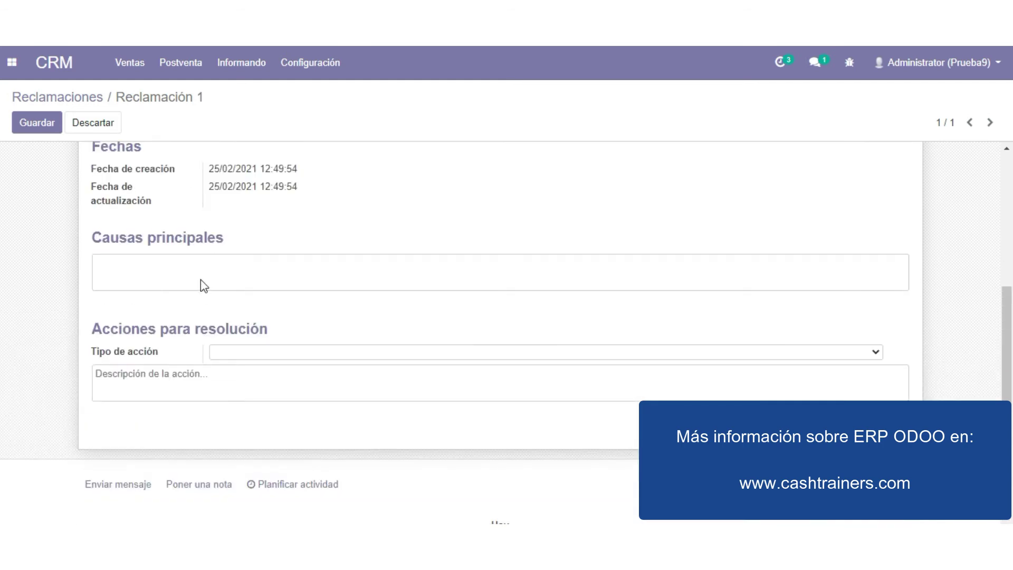
{"action": "scroll", "coordinate": [202, 285], "scroll_direction": "up", "scroll_amount": 3}
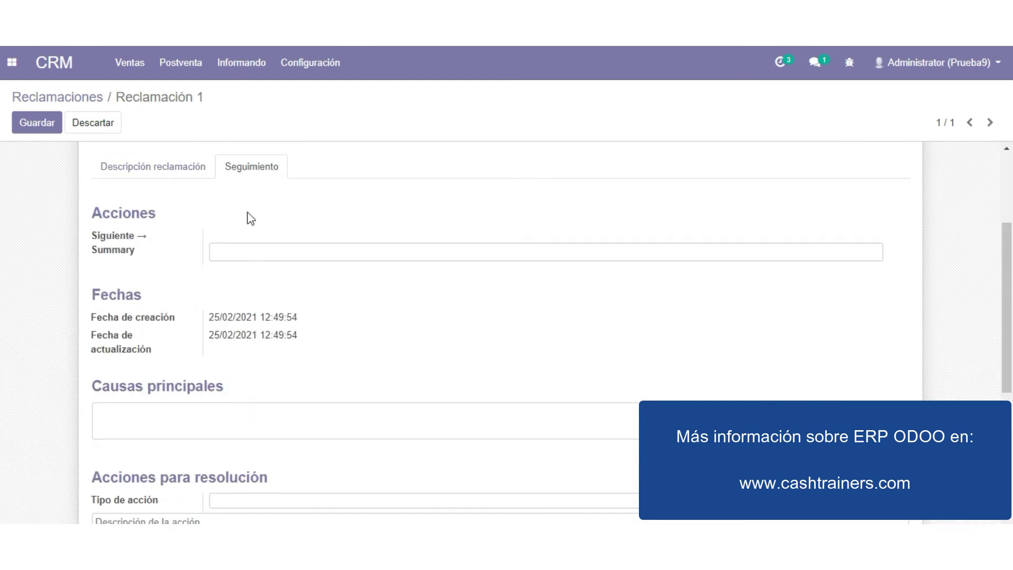
{"action": "scroll", "coordinate": [188, 203], "scroll_direction": "up", "scroll_amount": 3}
{"action": "left_click", "coordinate": [57, 129]}
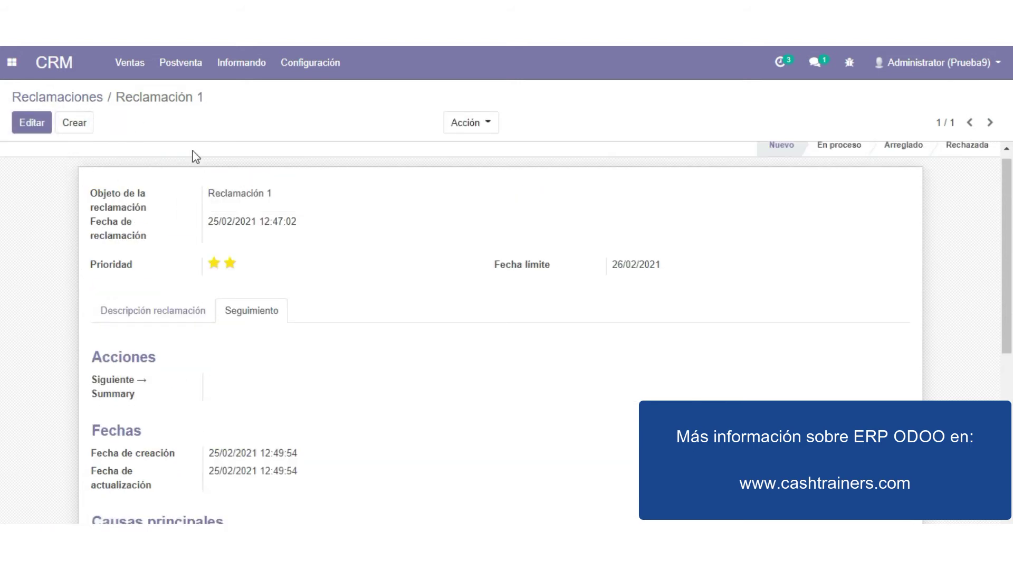
{"action": "left_click", "coordinate": [92, 100]}
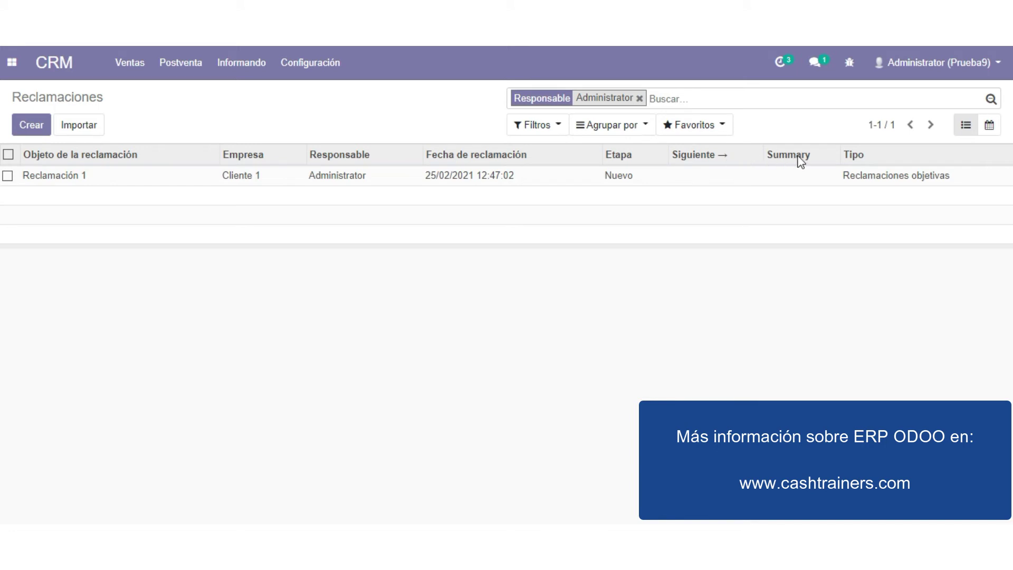
- View the claim stages and claim categories in the configuration and return to the list of claims
{"action": "mouse_move", "coordinate": [809, 160]}
{"action": "left_click", "coordinate": [285, 63]}
{"action": "left_click", "coordinate": [276, 193]}
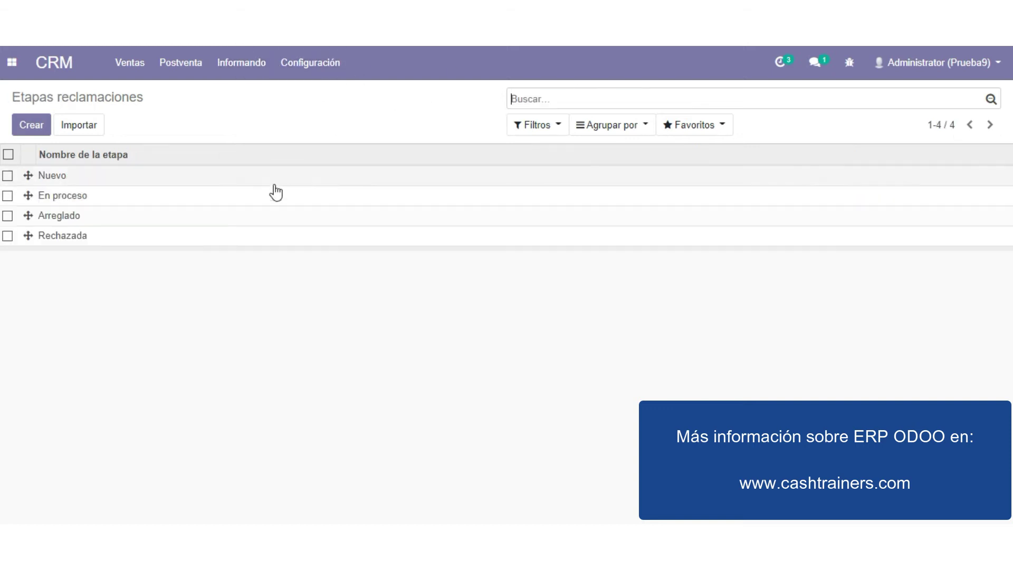
{"action": "left_click", "coordinate": [322, 74]}
{"action": "left_click", "coordinate": [327, 244]}
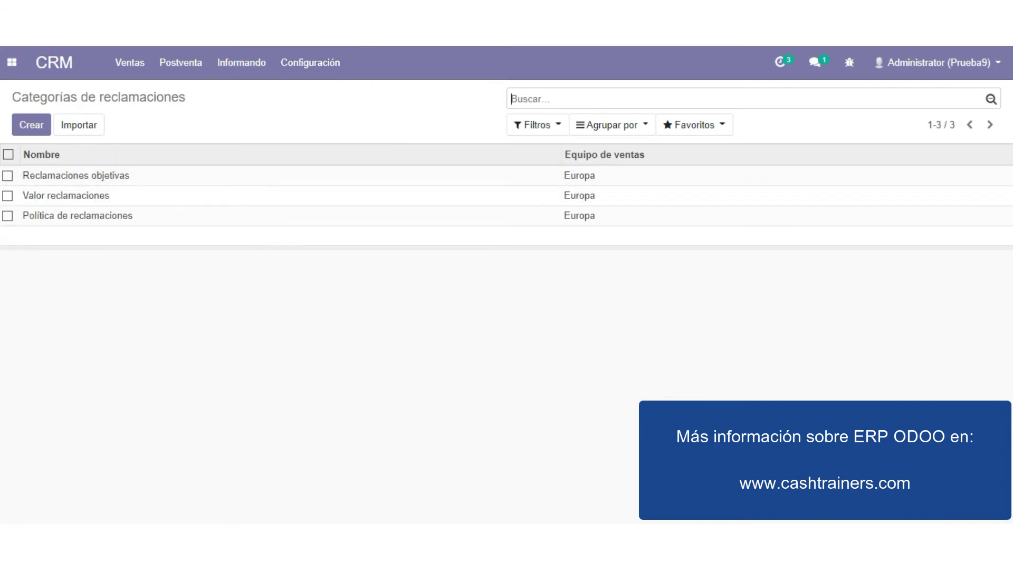
{"action": "key", "text": "alt+Left"}
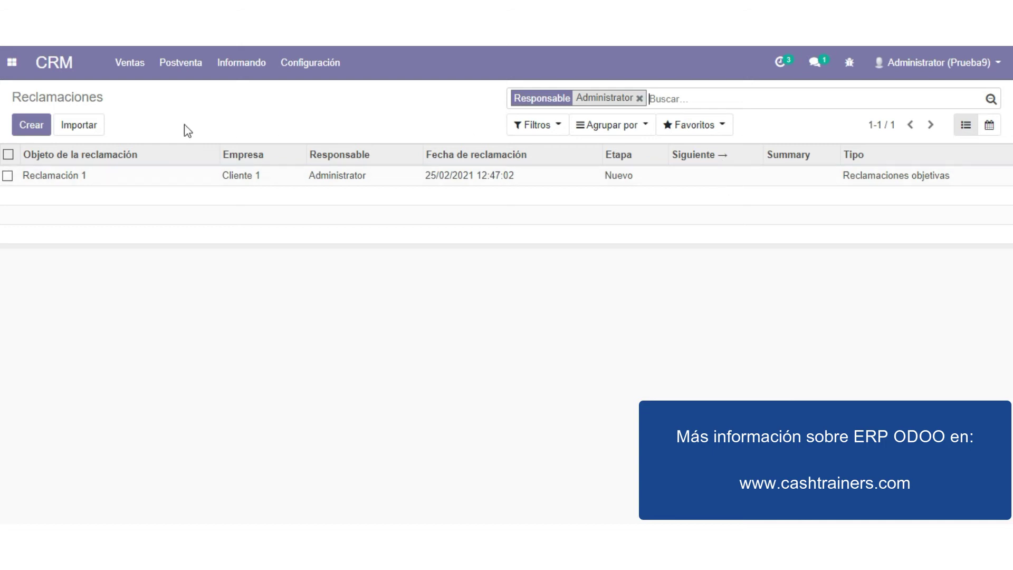
- Open Reclamación 1 for editing and start scheduling an activity of type Correo electrónico
{"action": "left_click", "coordinate": [338, 178]}
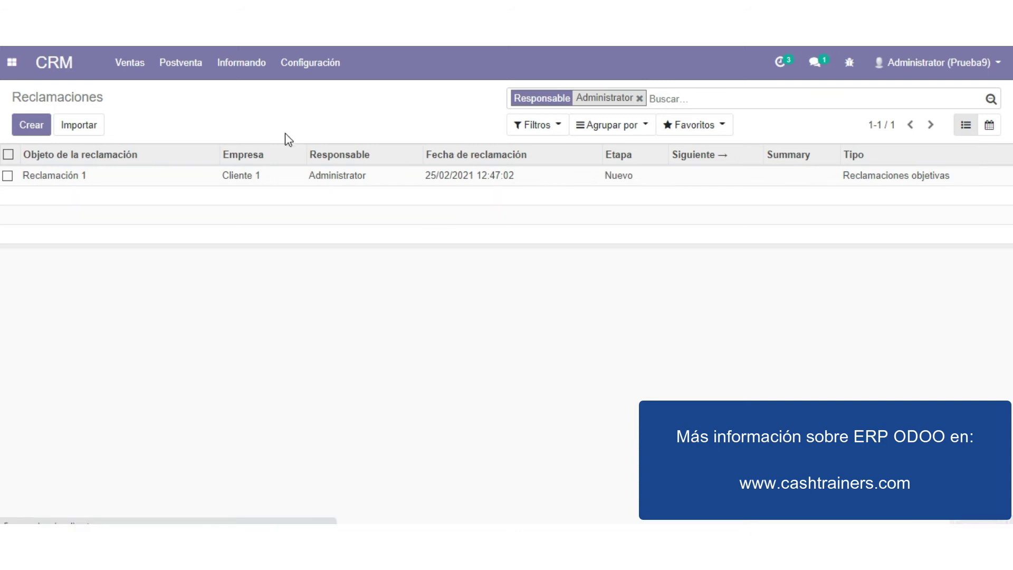
{"action": "left_click", "coordinate": [32, 122]}
{"action": "scroll", "coordinate": [284, 264], "scroll_direction": "down", "scroll_amount": 10}
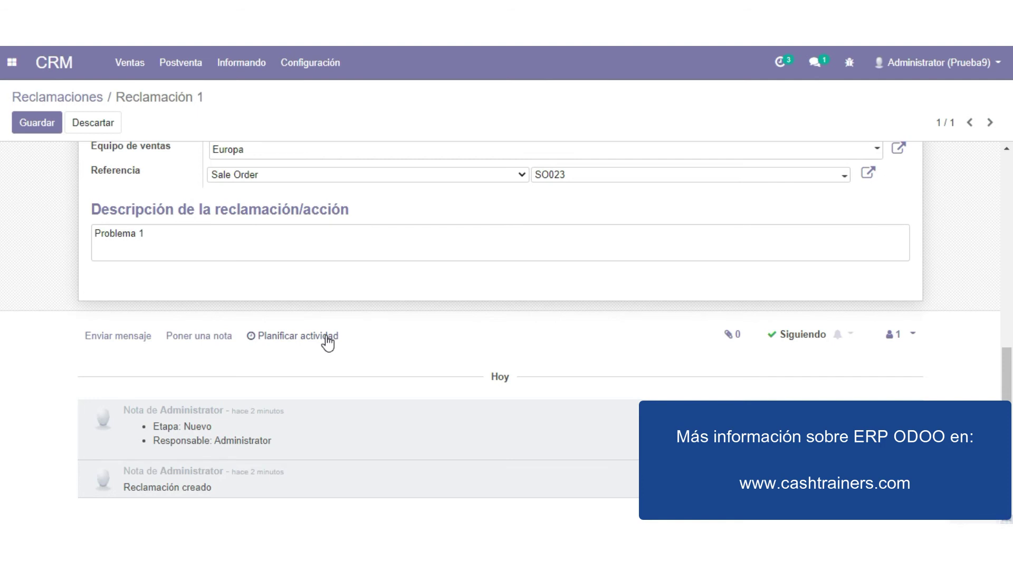
{"action": "left_click", "coordinate": [316, 340]}
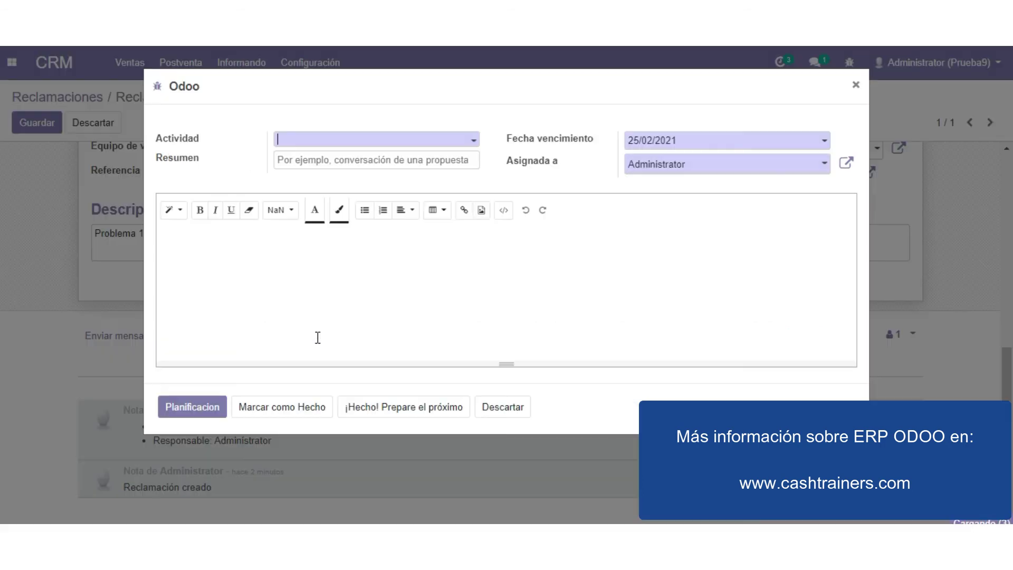
{"action": "left_click", "coordinate": [345, 143]}
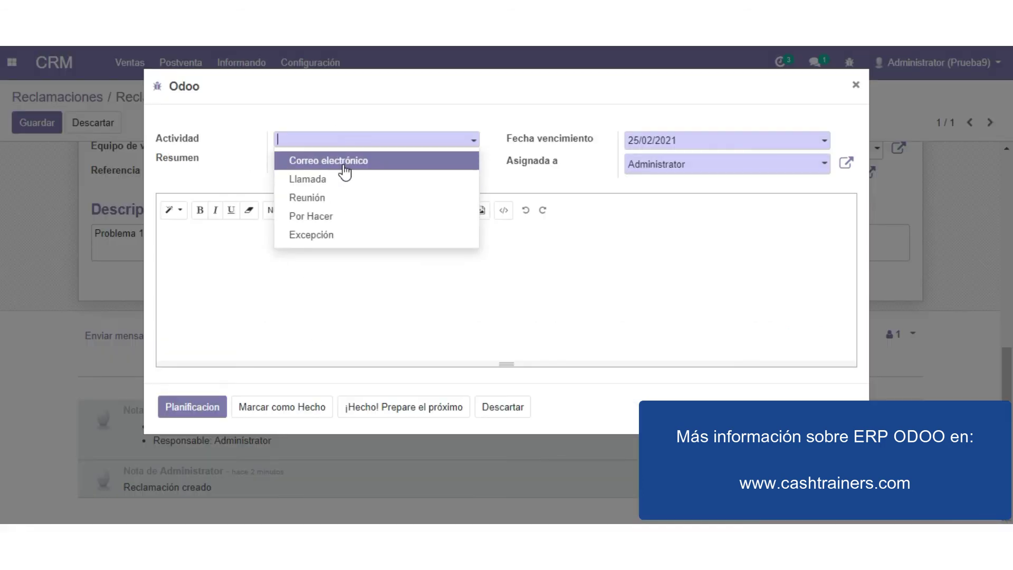
{"action": "left_click", "coordinate": [345, 161]}
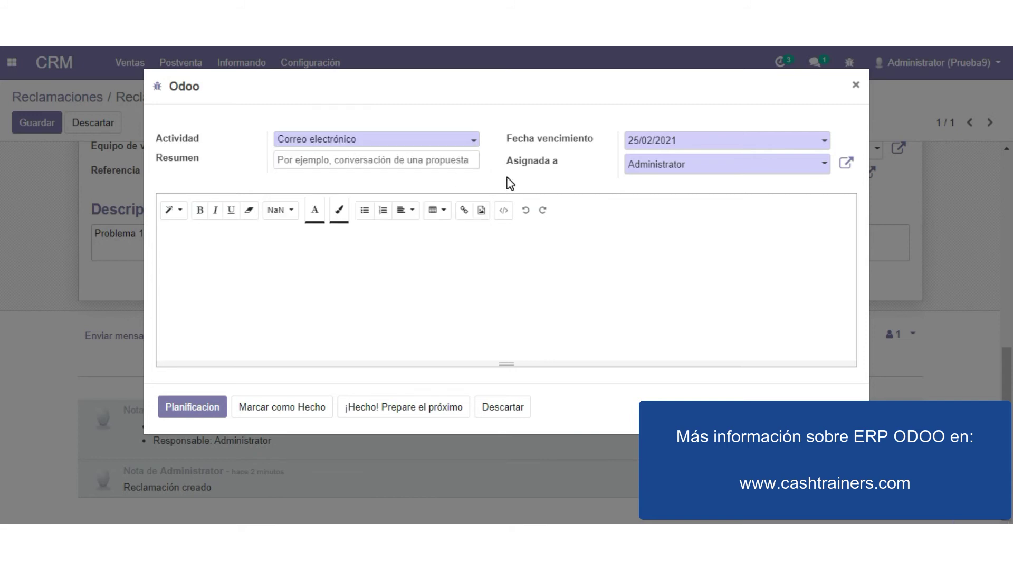
{"action": "type", "text": "Solución"}
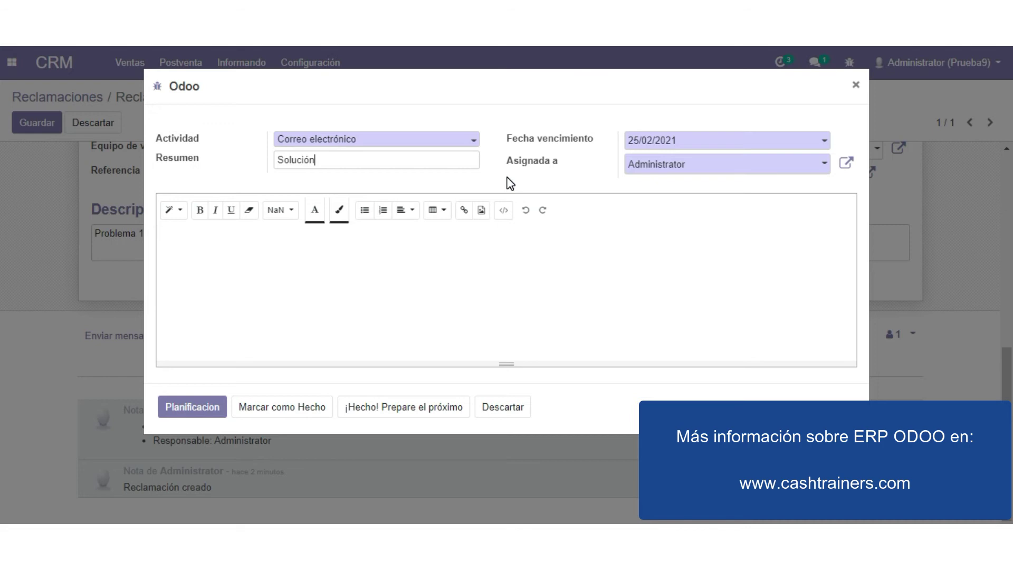
{"action": "key", "text": "BackSpace"}
{"action": "key", "text": "BackSpace"}
{"action": "key", "text": "BackSpace"}
{"action": "key", "text": "BackSpace"}
{"action": "key", "text": "BackSpace"}
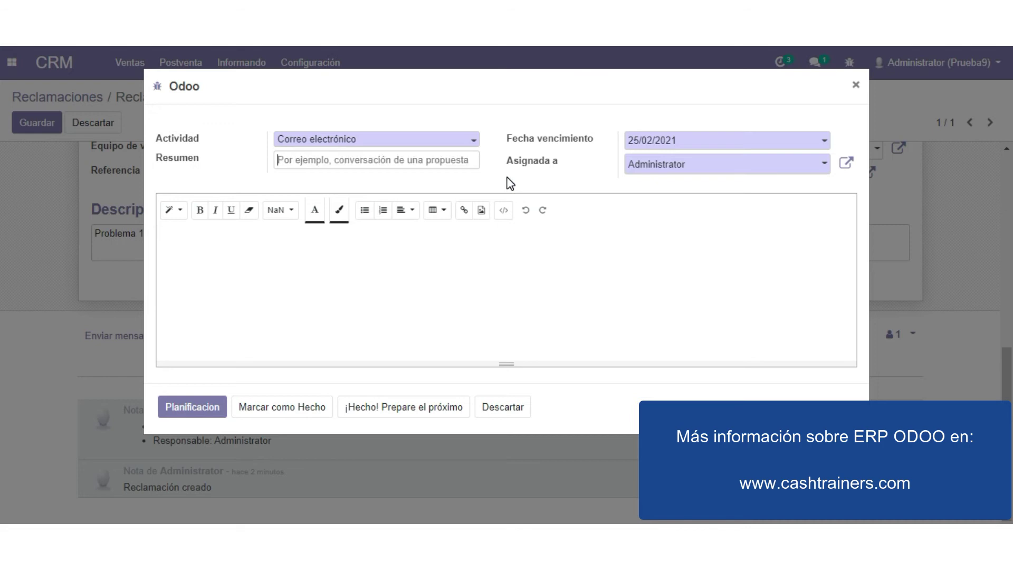
- Set the activity's summary to "Email"
{"action": "type", "text": "Email"}
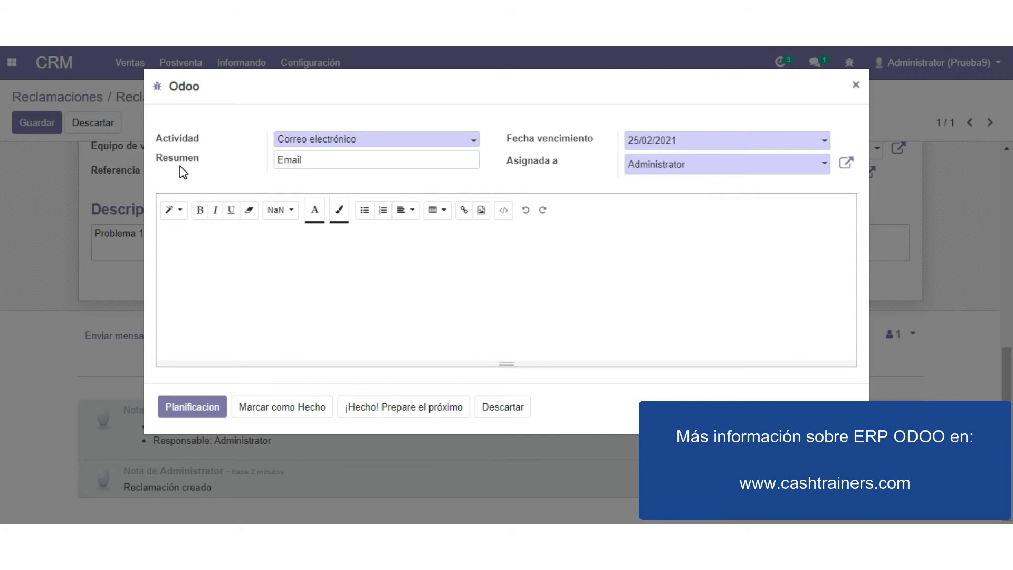
- Set the activity's summary to "Email Solución", schedule it and check it among the claim's planned activities
{"action": "mouse_move", "coordinate": [187, 166]}
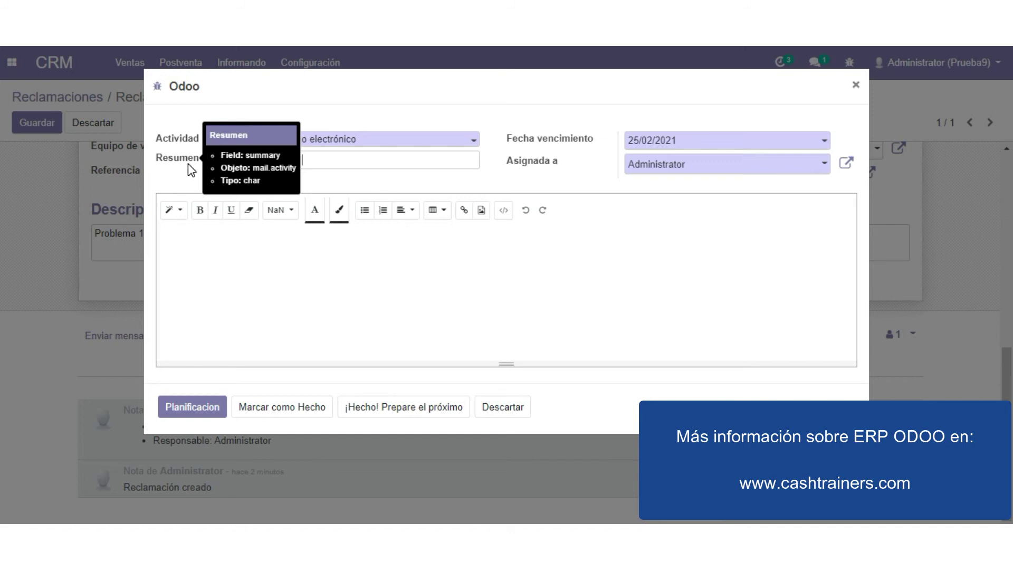
{"action": "left_click", "coordinate": [340, 164]}
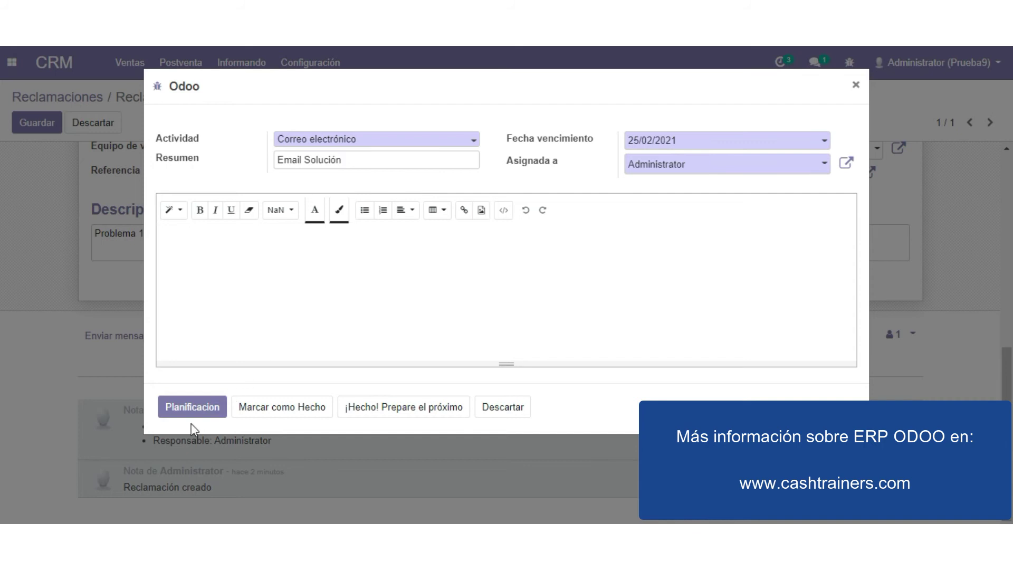
{"action": "left_click", "coordinate": [202, 413]}
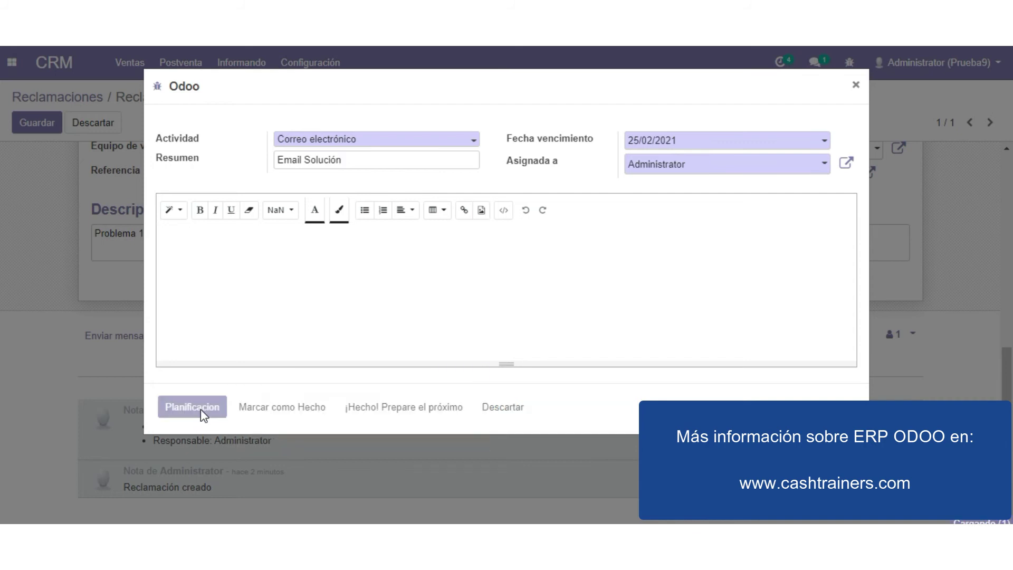
{"action": "scroll", "coordinate": [201, 369], "scroll_direction": "up", "scroll_amount": 10}
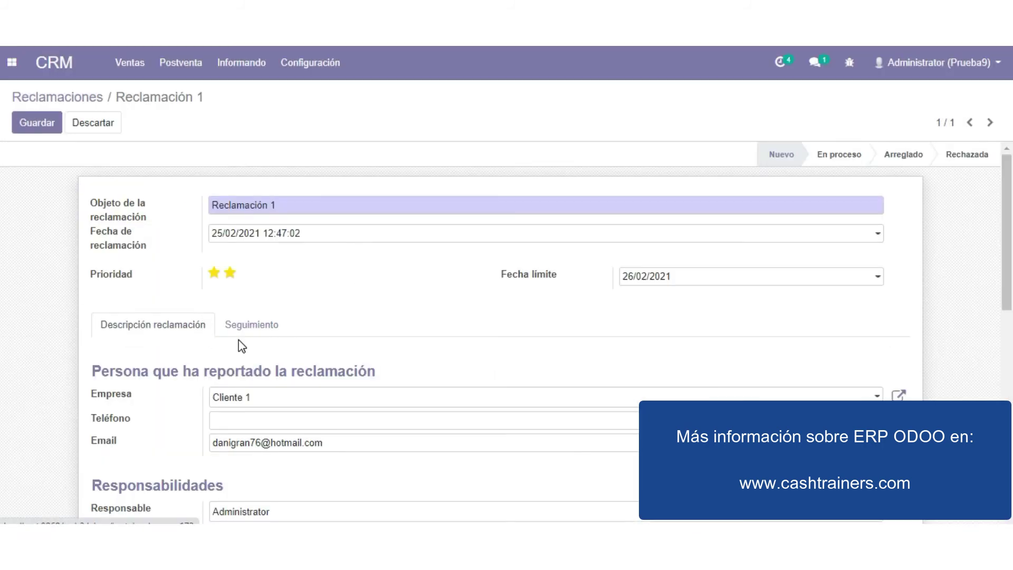
{"action": "scroll", "coordinate": [241, 346], "scroll_direction": "down", "scroll_amount": 10}
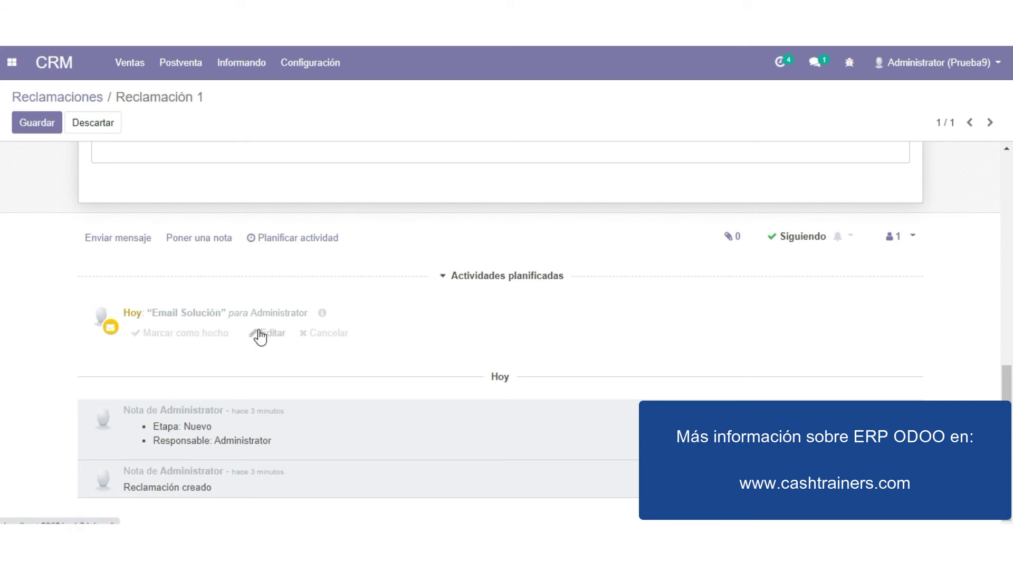
- Show the Seguimiento details of Reclamación 1 and save the claim
{"action": "scroll", "coordinate": [254, 332], "scroll_direction": "up", "scroll_amount": 6}
{"action": "scroll", "coordinate": [251, 324], "scroll_direction": "up", "scroll_amount": 4}
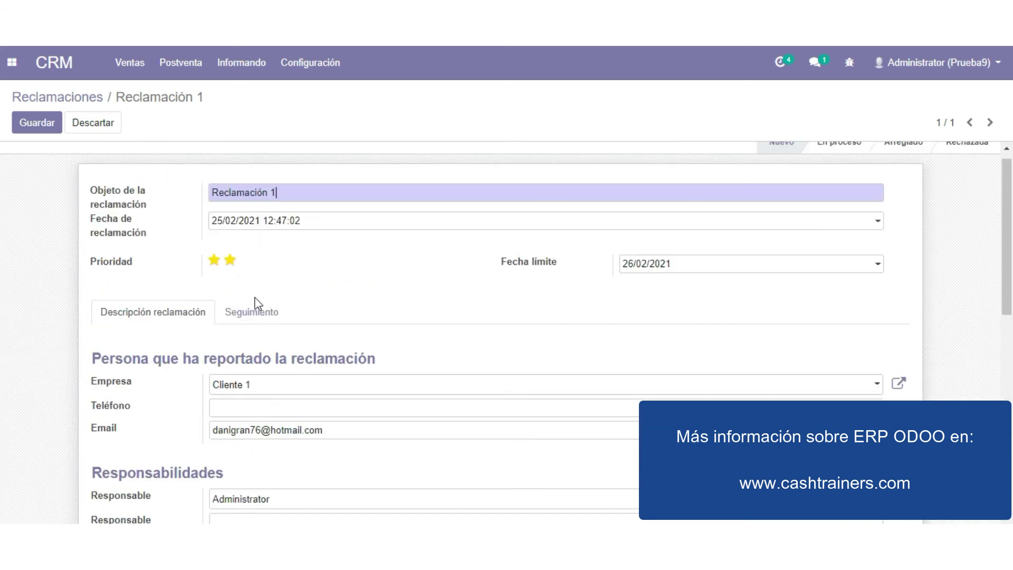
{"action": "left_click", "coordinate": [259, 310]}
{"action": "scroll", "coordinate": [252, 301], "scroll_direction": "down", "scroll_amount": 1}
{"action": "left_click", "coordinate": [37, 126]}
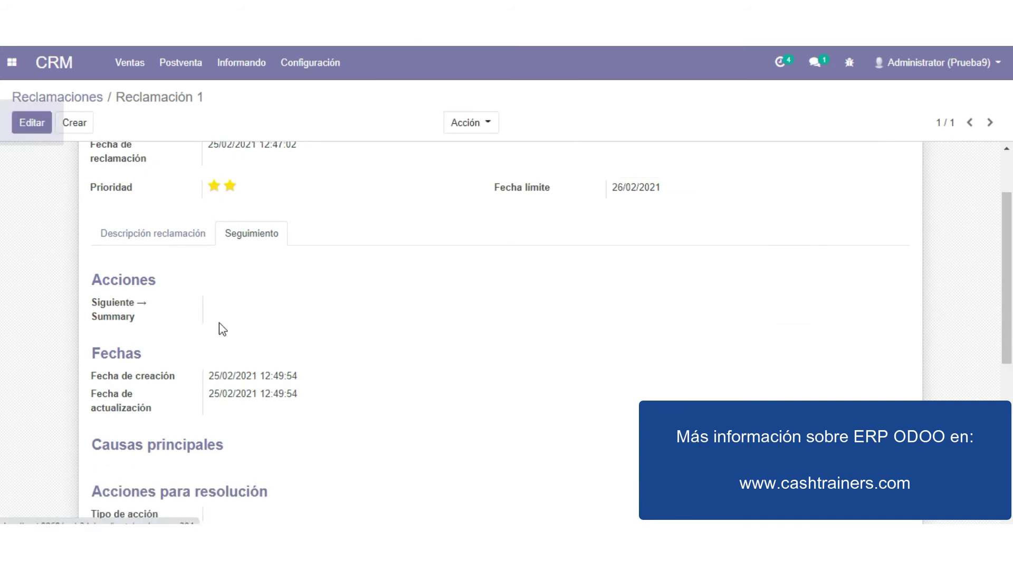
- Reload the claim, review the next action and summary under Seguimiento, and return to the list of claims
{"action": "scroll", "coordinate": [208, 290], "scroll_direction": "up", "scroll_amount": 2}
{"action": "scroll", "coordinate": [226, 307], "scroll_direction": "down", "scroll_amount": 5}
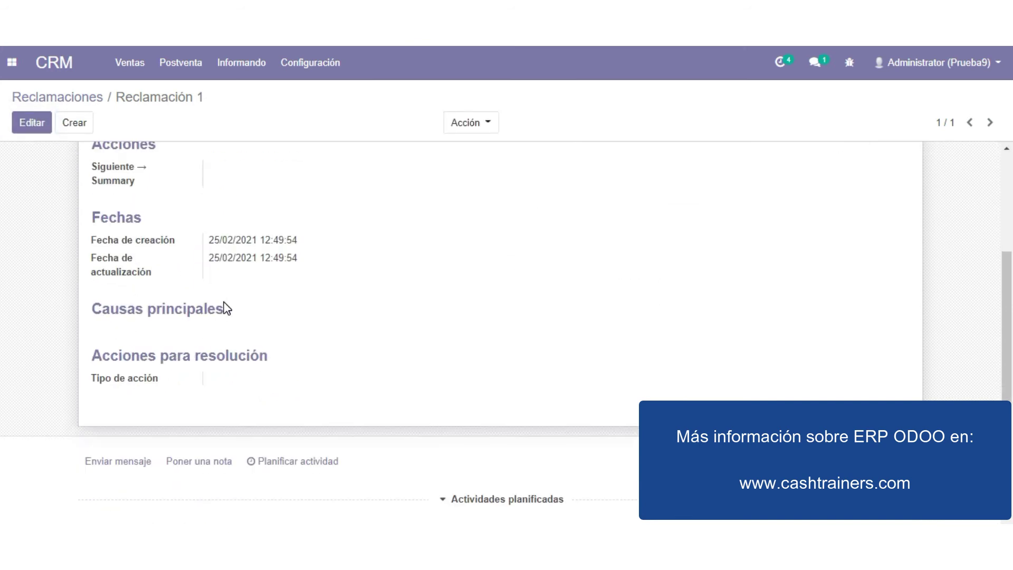
{"action": "scroll", "coordinate": [226, 271], "scroll_direction": "up", "scroll_amount": 3}
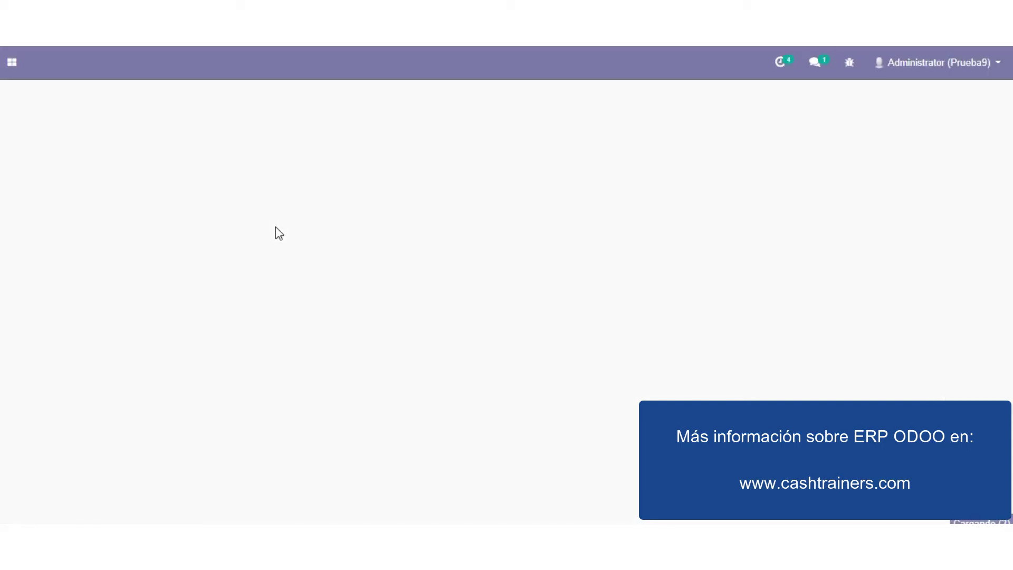
{"action": "left_click", "coordinate": [250, 325]}
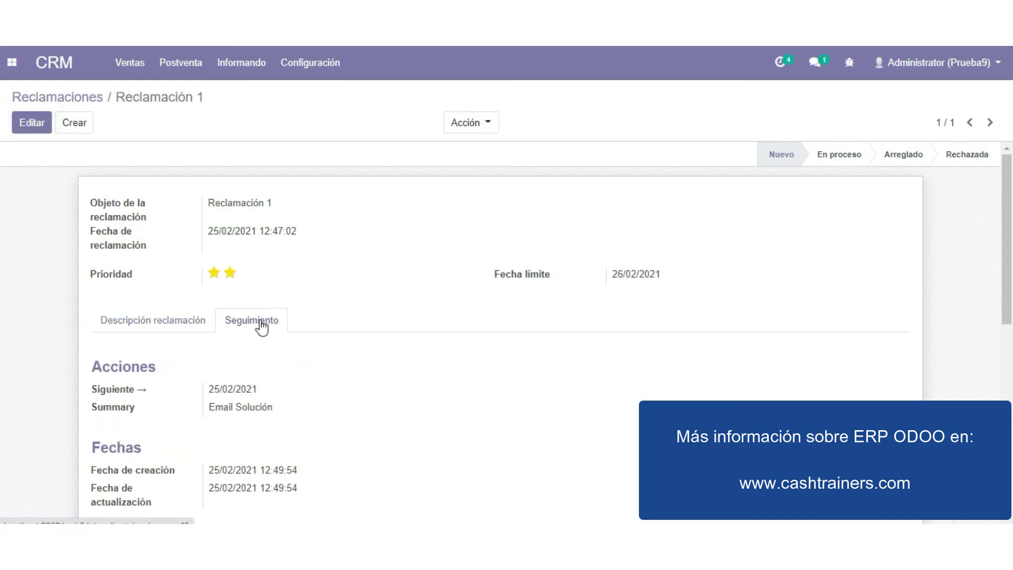
{"action": "scroll", "coordinate": [253, 327], "scroll_direction": "down", "scroll_amount": 3}
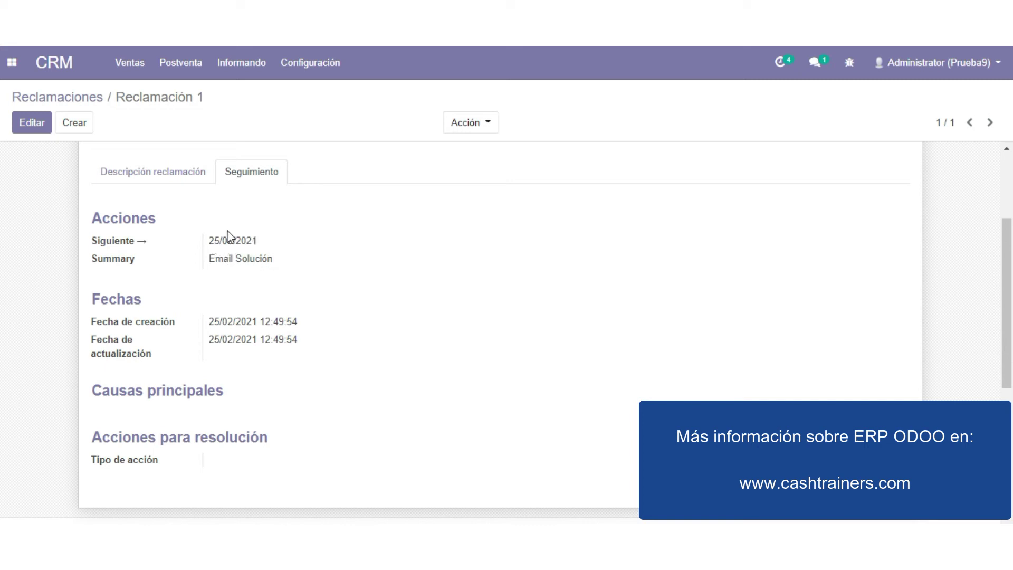
{"action": "left_click", "coordinate": [53, 96]}
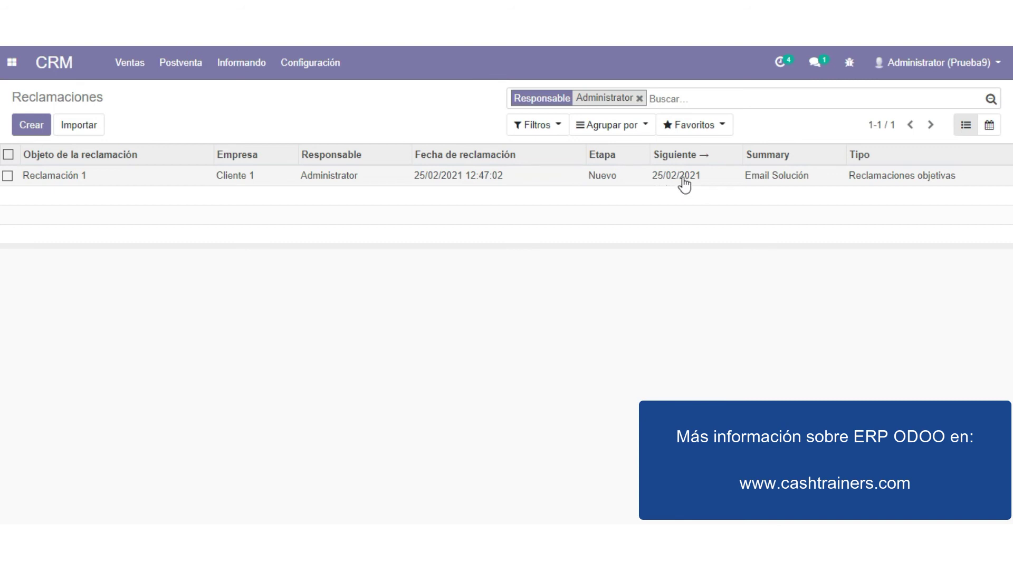
- Open Reclamación 1 from the pending claim activities due today
{"action": "left_click", "coordinate": [792, 74]}
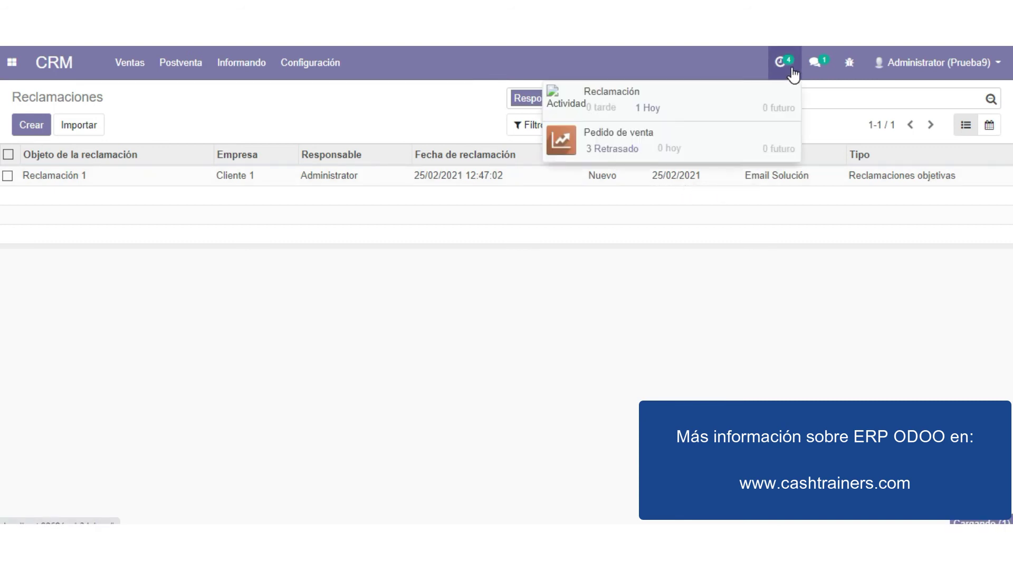
{"action": "left_click", "coordinate": [644, 107]}
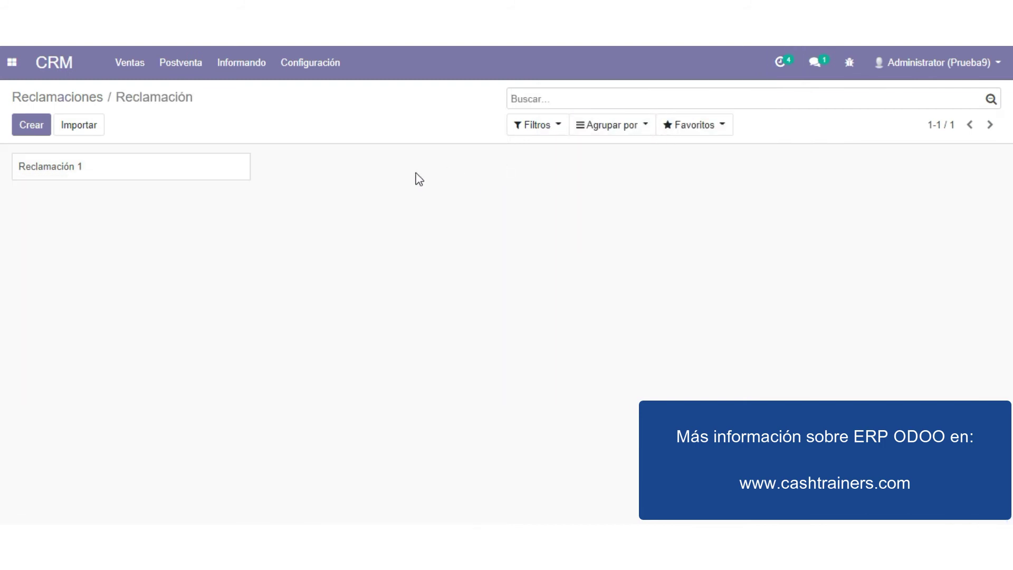
{"action": "left_click", "coordinate": [72, 173]}
{"action": "scroll", "coordinate": [366, 248], "scroll_direction": "down", "scroll_amount": 5}
{"action": "scroll", "coordinate": [361, 253], "scroll_direction": "up", "scroll_amount": 3}
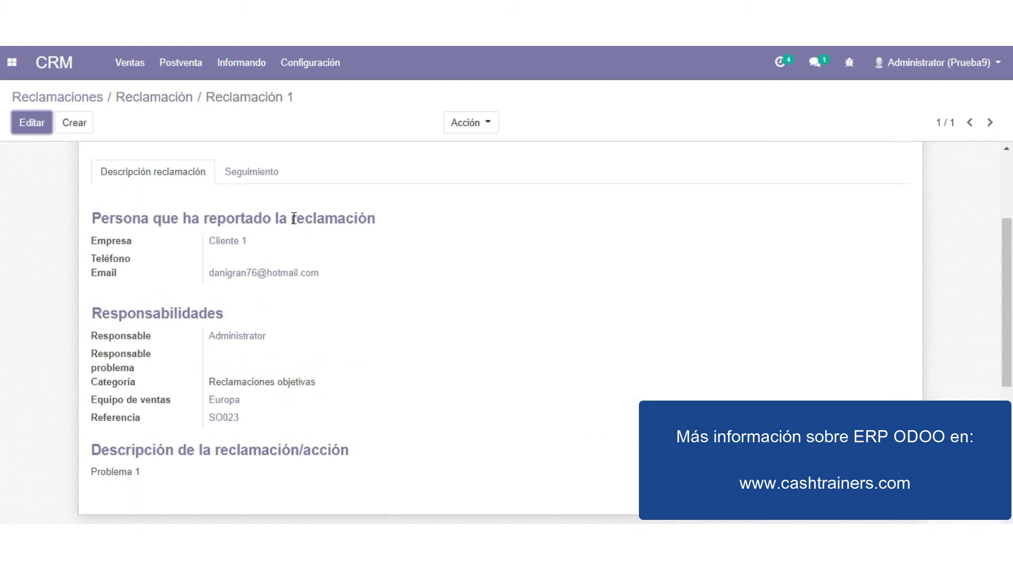
- Mark the "Email Solución" activity as done without comments and open a new message to the claim's followers
{"action": "left_click", "coordinate": [259, 174]}
{"action": "scroll", "coordinate": [369, 232], "scroll_direction": "down", "scroll_amount": 5}
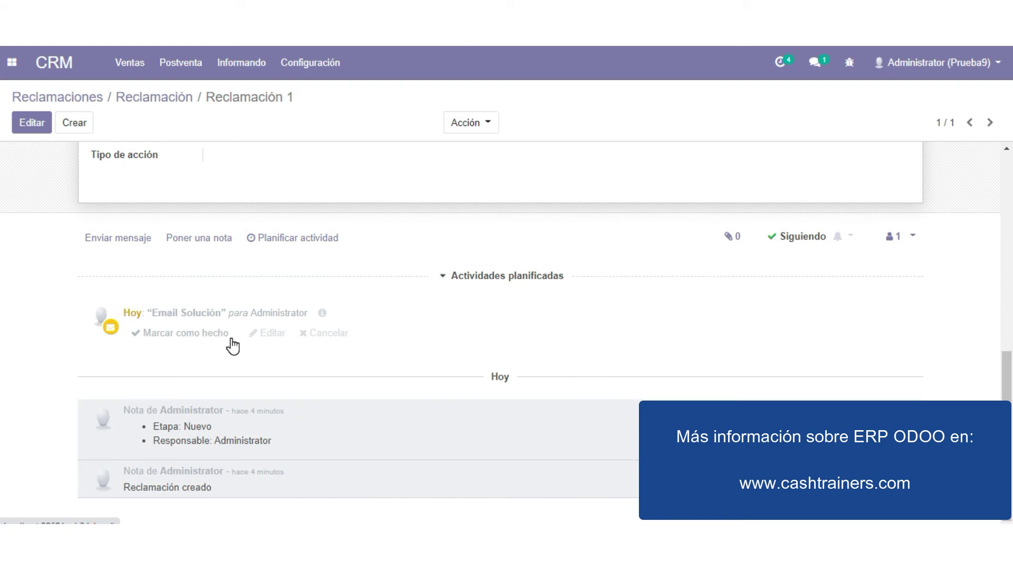
{"action": "left_click", "coordinate": [198, 345]}
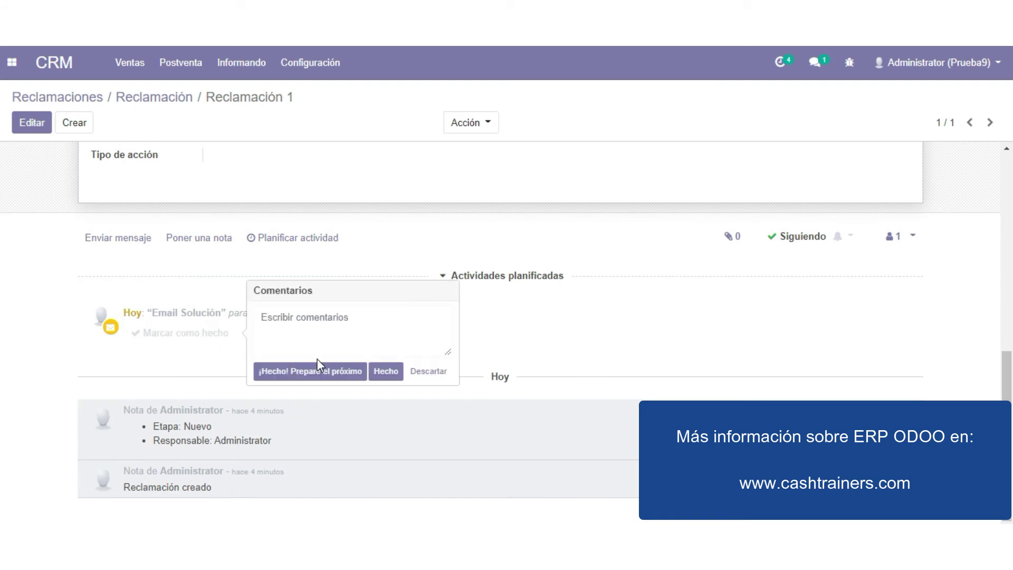
{"action": "left_click", "coordinate": [393, 376]}
{"action": "scroll", "coordinate": [301, 279], "scroll_direction": "up", "scroll_amount": 8}
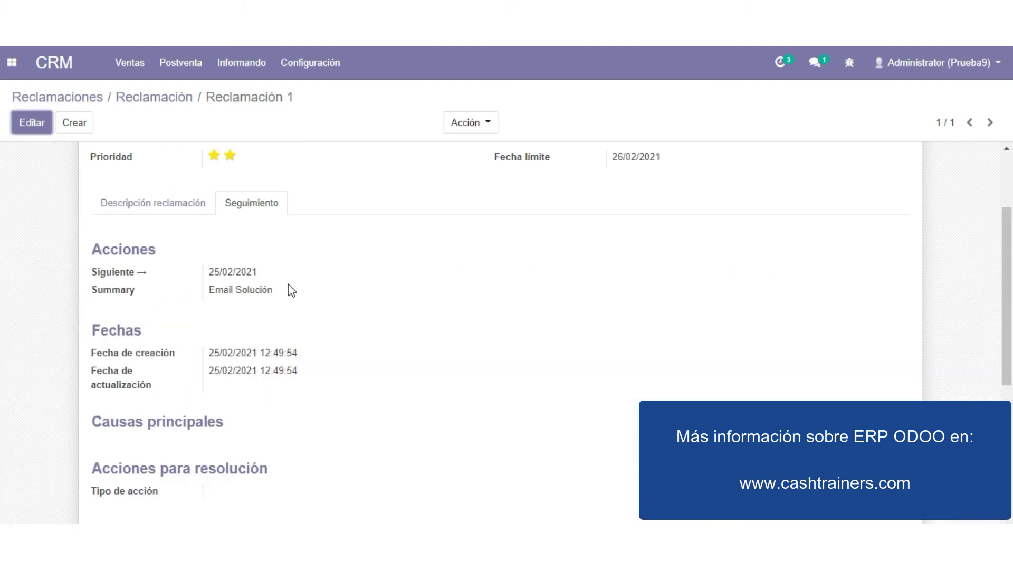
{"action": "scroll", "coordinate": [211, 312], "scroll_direction": "down", "scroll_amount": 8}
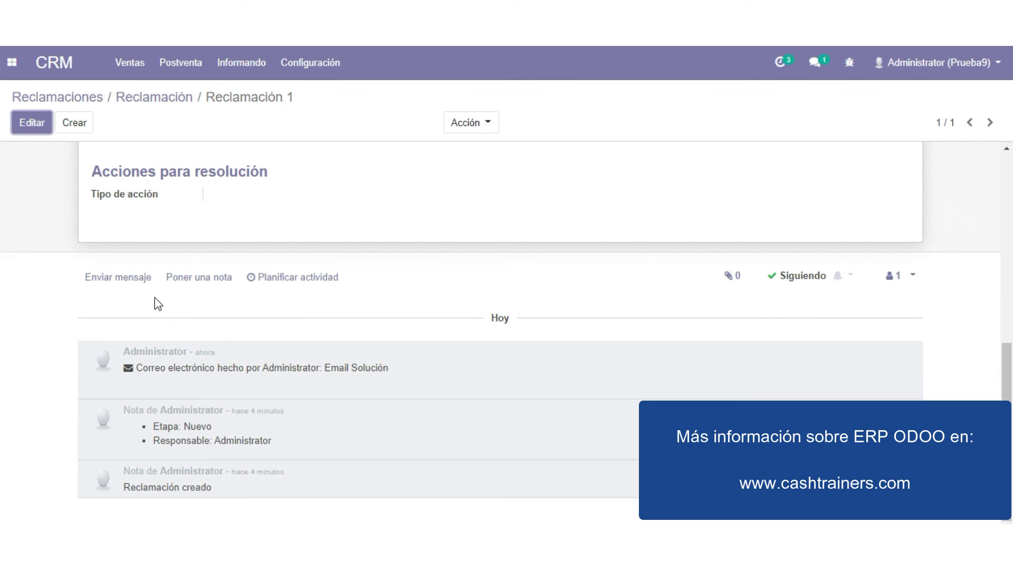
{"action": "left_click", "coordinate": [126, 283]}
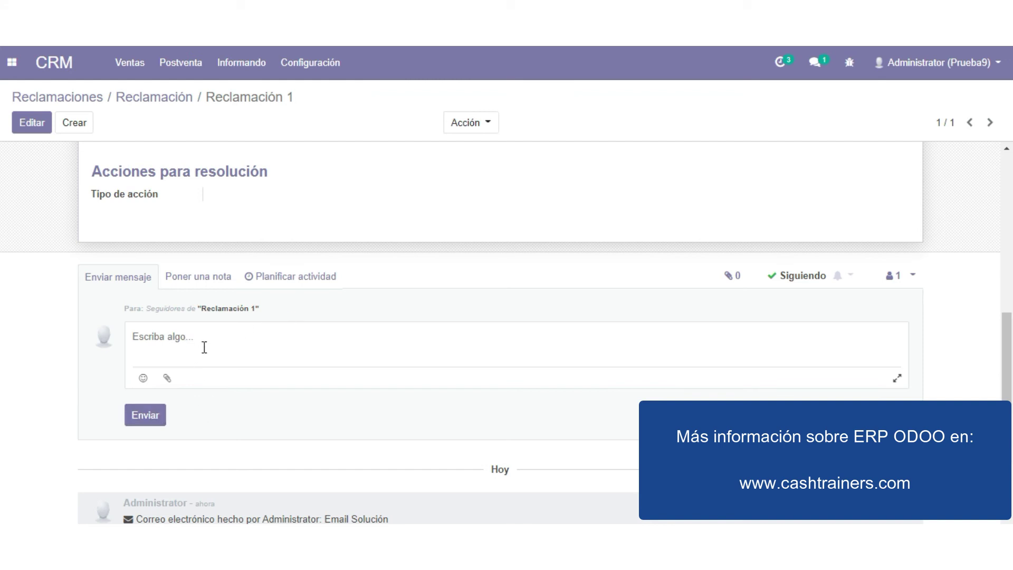
- Move Reclamación 1 through the En proceso stage to Arreglado and return to the list of claims
{"action": "scroll", "coordinate": [387, 209], "scroll_direction": "up", "scroll_amount": 8}
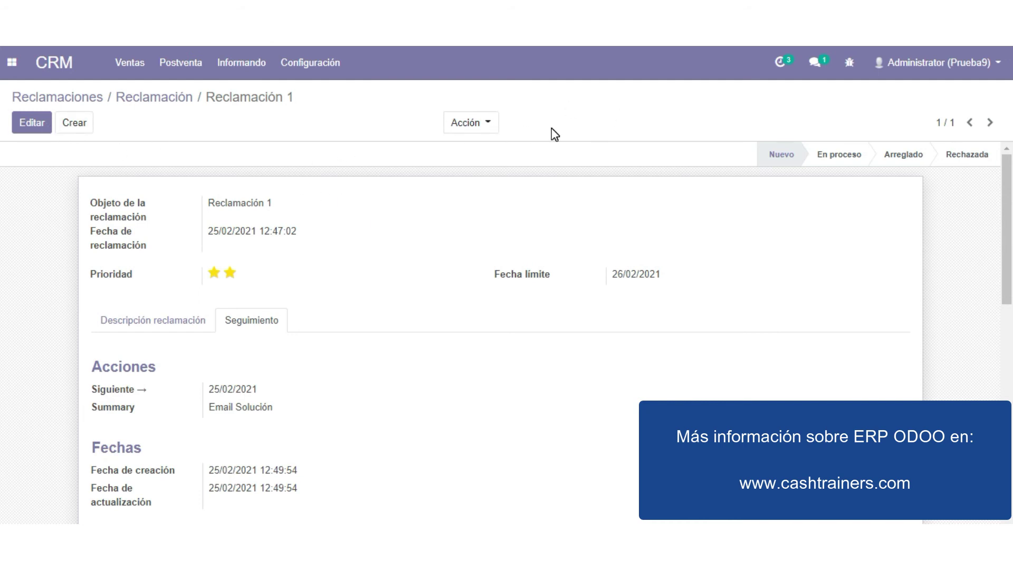
{"action": "left_click", "coordinate": [846, 157]}
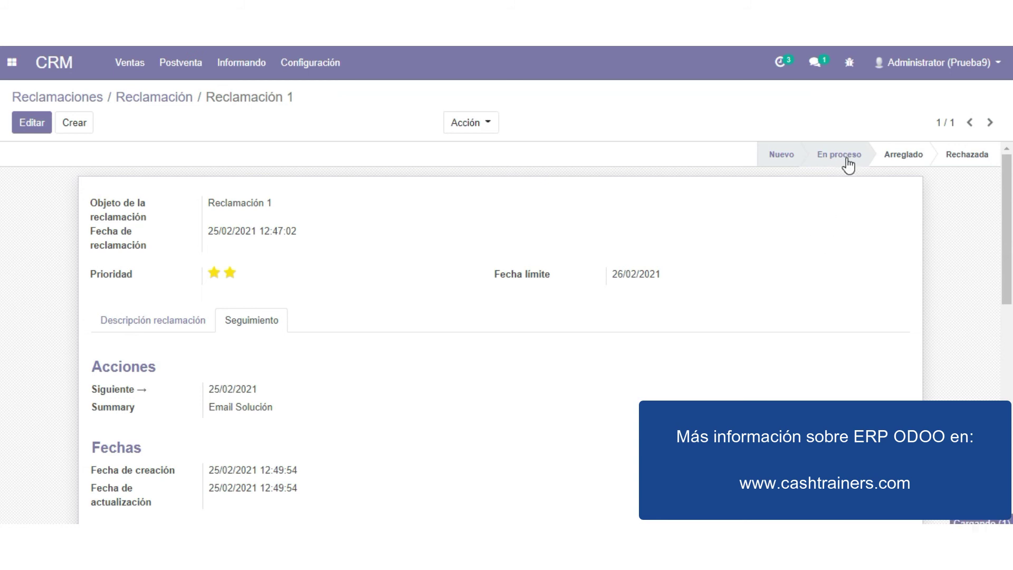
{"action": "scroll", "coordinate": [858, 172], "scroll_direction": "down", "scroll_amount": 8}
{"action": "scroll", "coordinate": [642, 220], "scroll_direction": "up", "scroll_amount": 8}
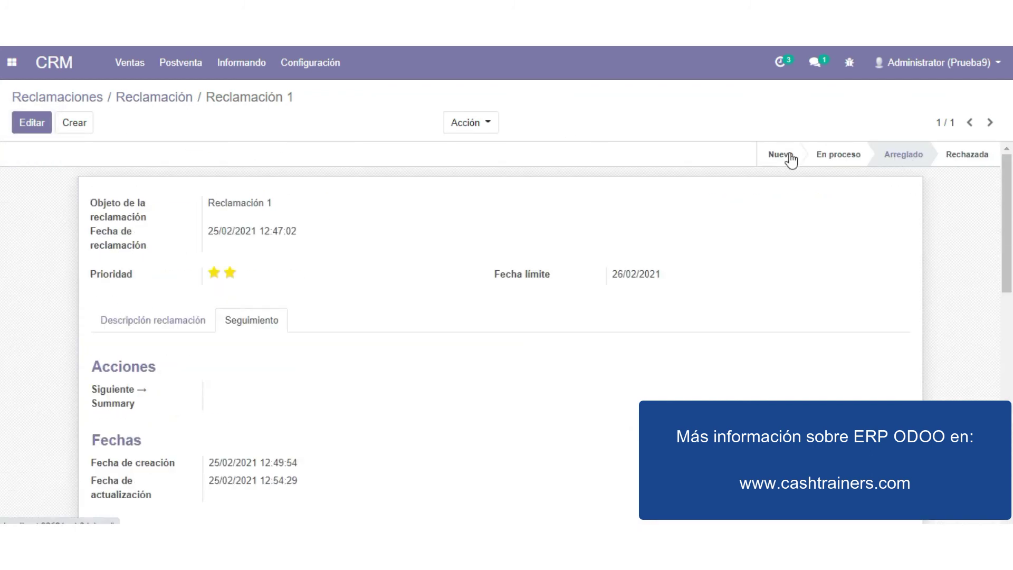
{"action": "left_click", "coordinate": [80, 99]}
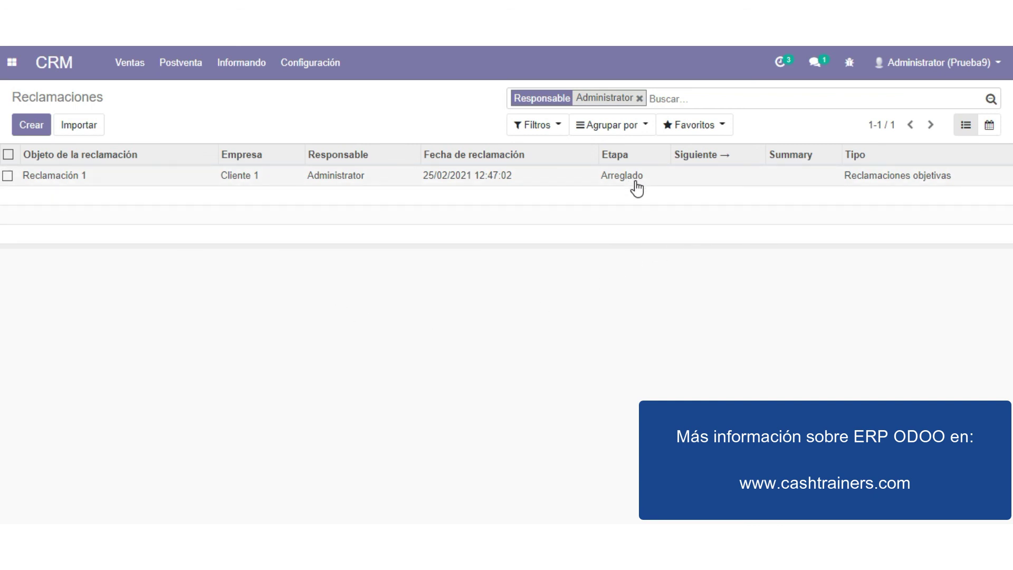
- Group the claims by Etapa and look at the Arreglado group
{"action": "left_click", "coordinate": [612, 124]}
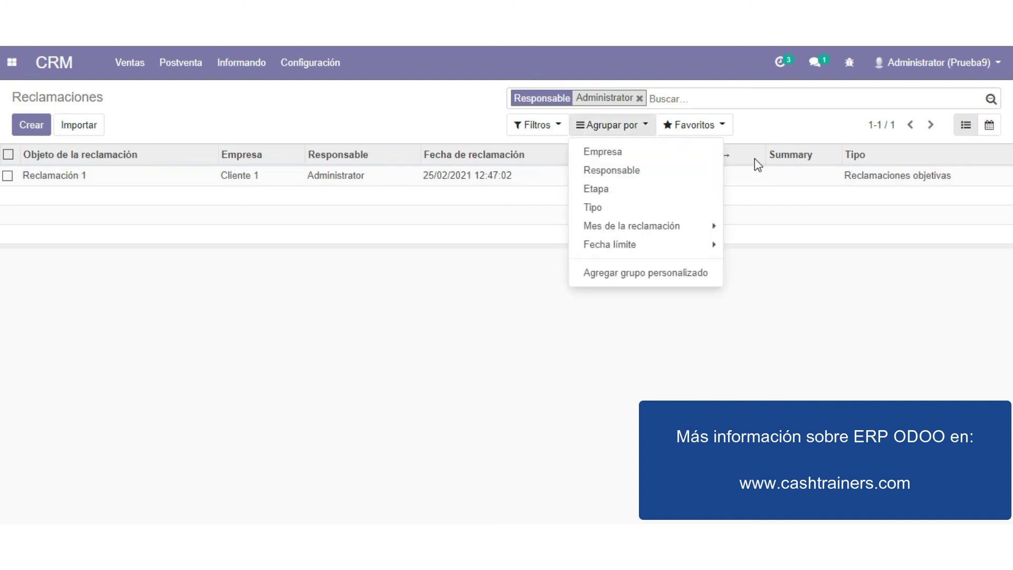
{"action": "left_click", "coordinate": [615, 191]}
{"action": "left_click", "coordinate": [104, 190]}
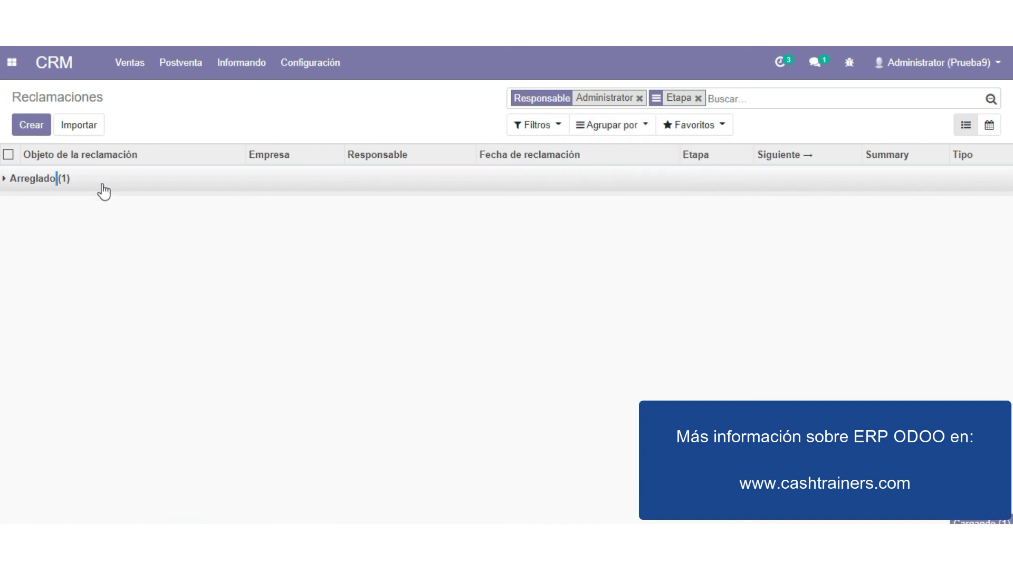
{"action": "left_click", "coordinate": [79, 189]}
- Group the claims by Empresa instead of Etapa, view the claim of Cliente 1 and remove the grouping
{"action": "left_click", "coordinate": [620, 127]}
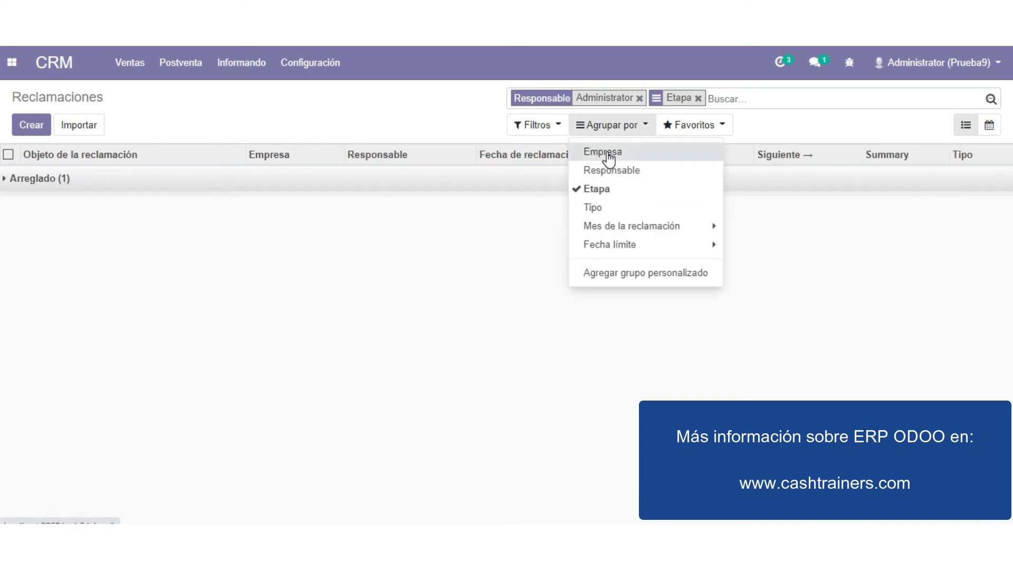
{"action": "left_click", "coordinate": [607, 153]}
{"action": "left_click", "coordinate": [593, 189]}
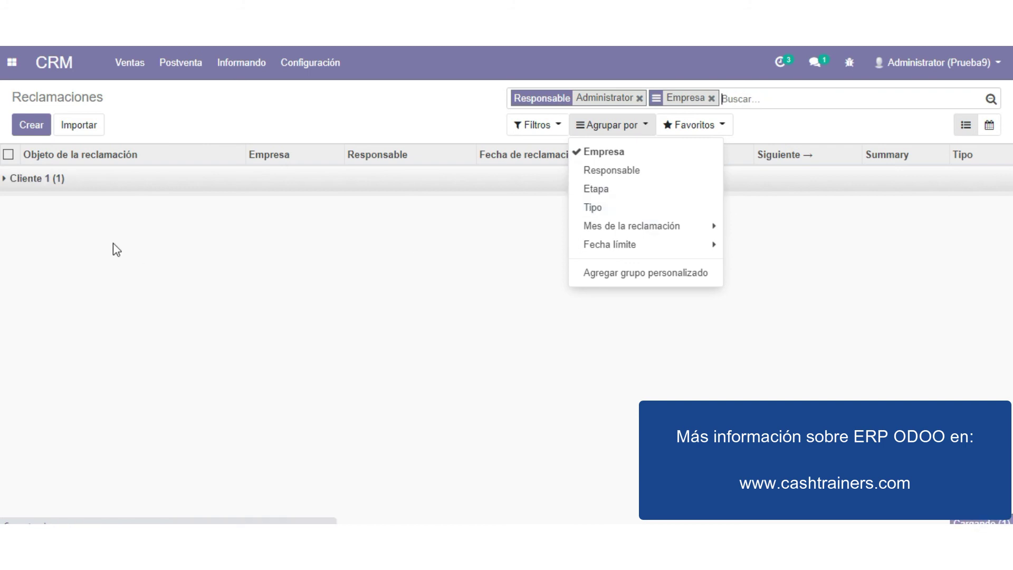
{"action": "left_click", "coordinate": [48, 182]}
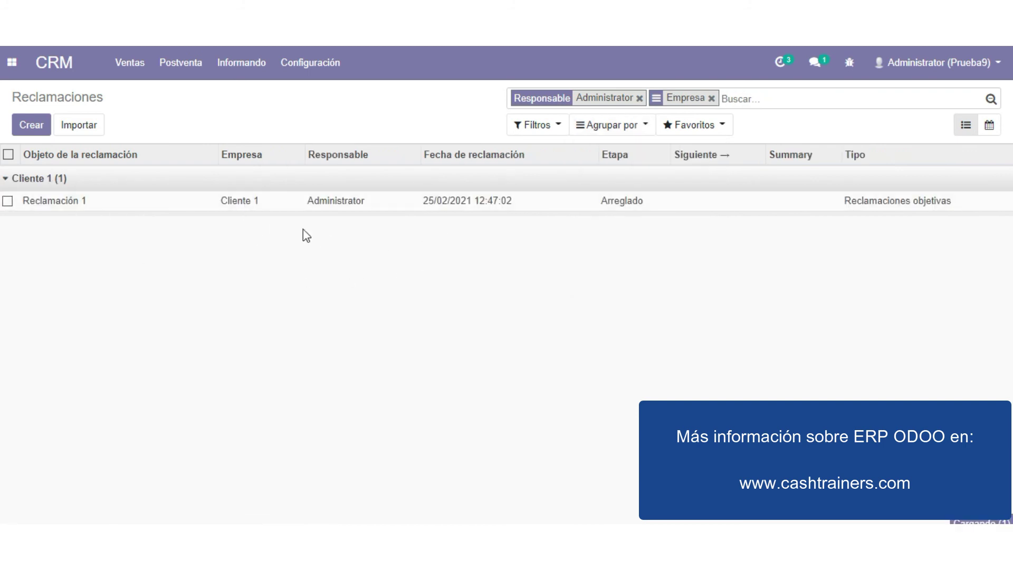
{"action": "left_click", "coordinate": [274, 196]}
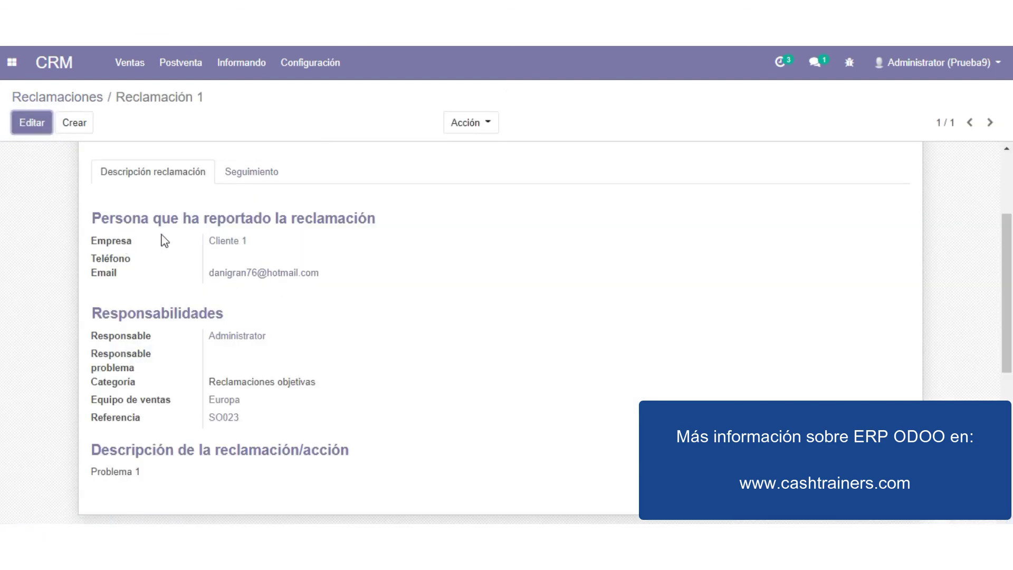
{"action": "left_click", "coordinate": [66, 98]}
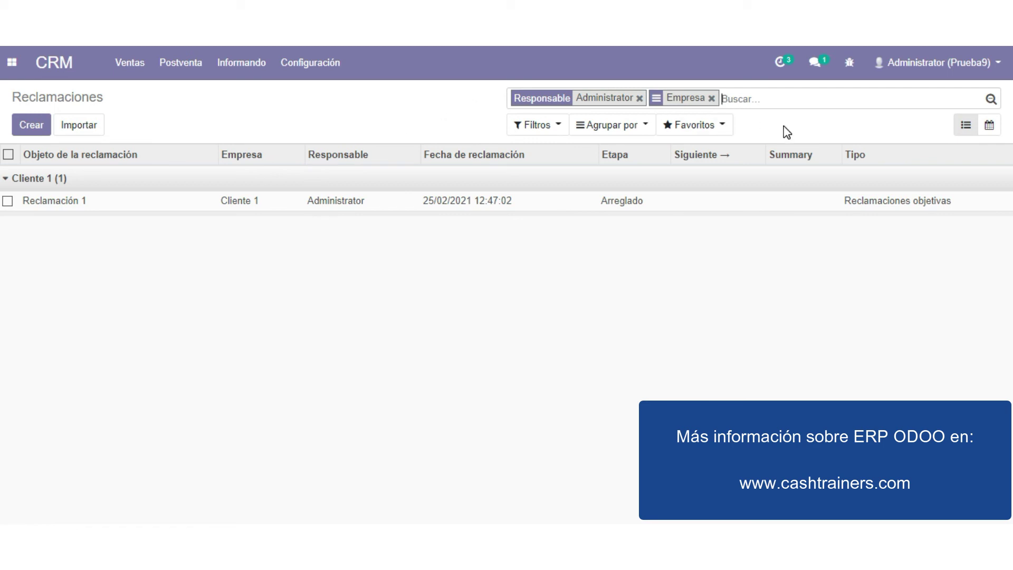
{"action": "left_click", "coordinate": [712, 98]}
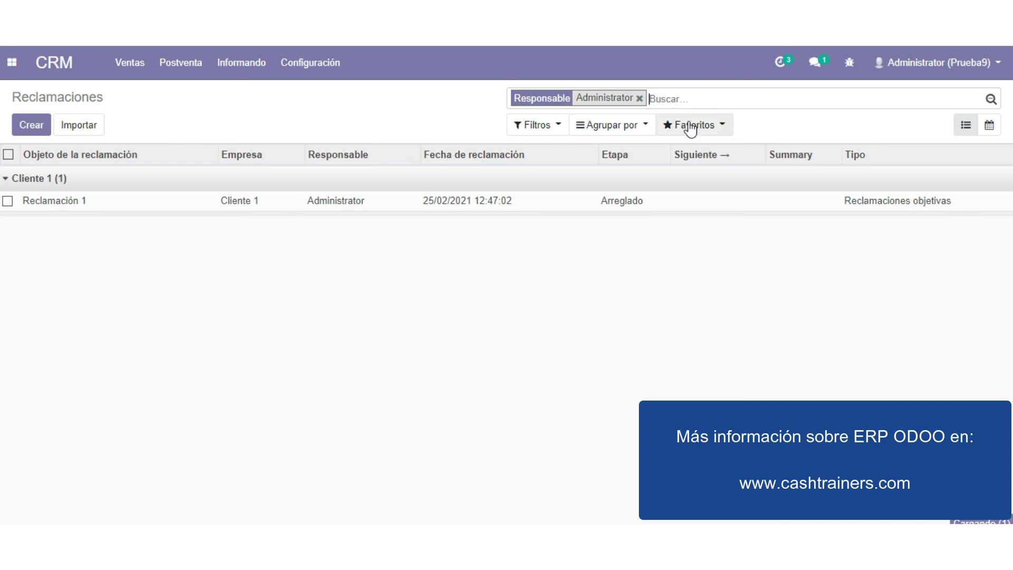
- Filter the list by Reclamaciones no asignadas and remove that filter again
{"action": "left_click", "coordinate": [634, 128]}
{"action": "left_click", "coordinate": [538, 125]}
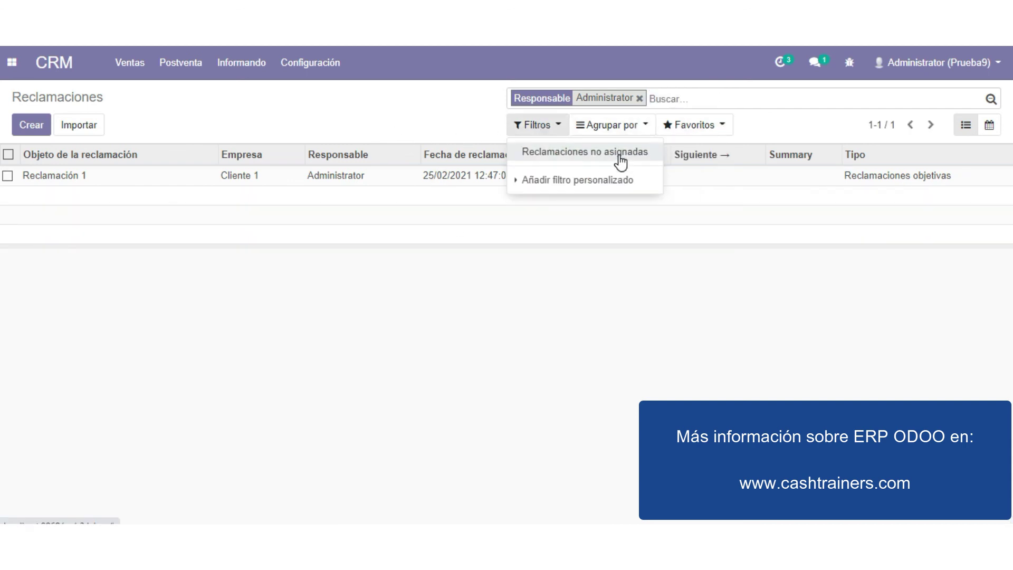
{"action": "left_click", "coordinate": [597, 153]}
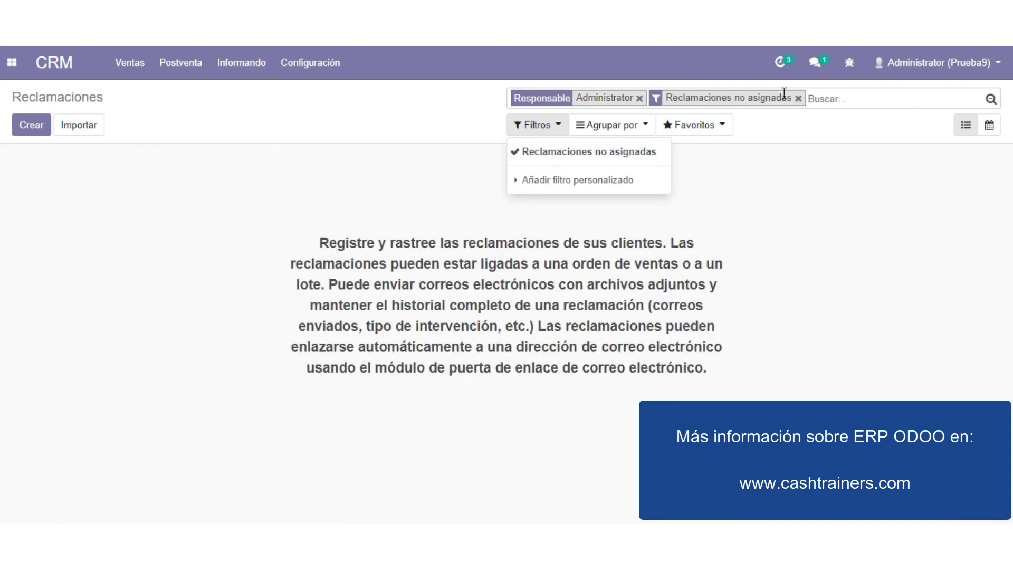
{"action": "left_click", "coordinate": [798, 98]}
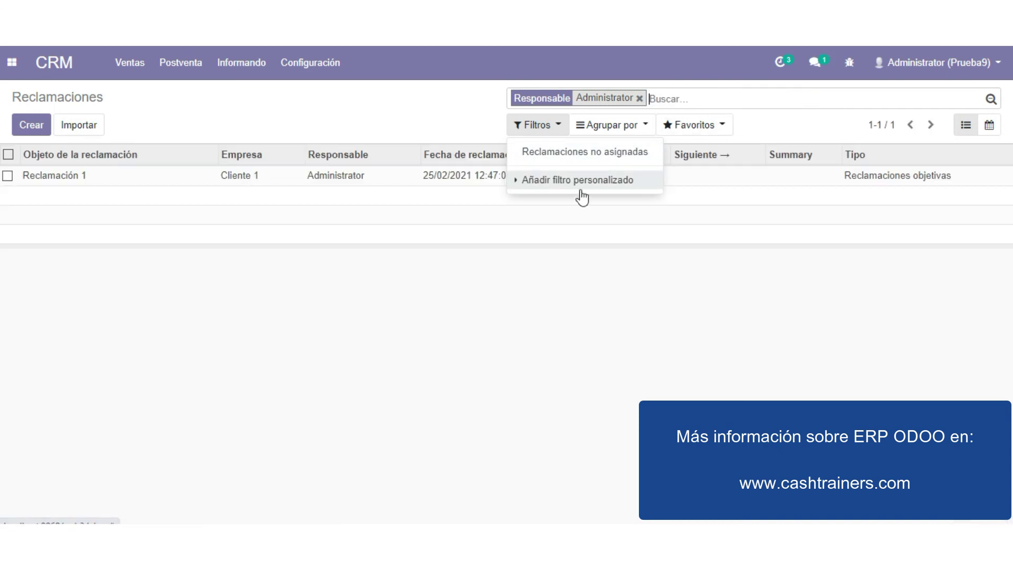
{"action": "left_click", "coordinate": [368, 127]}
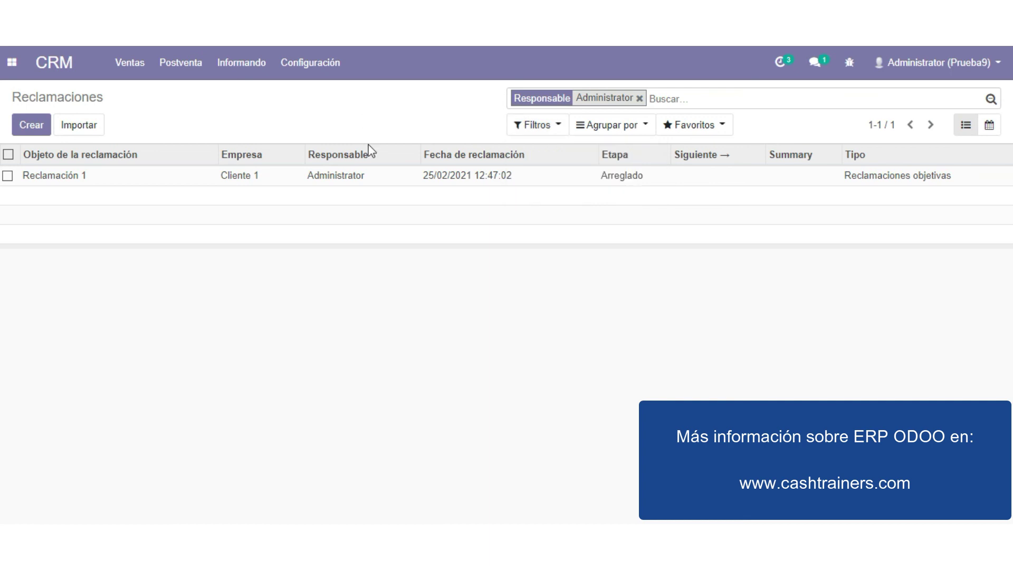